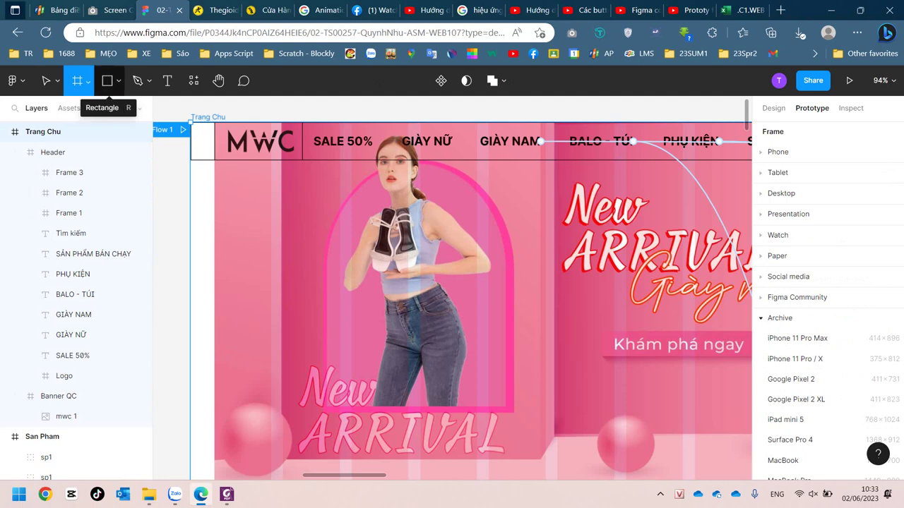
# - Draw a frame about 171 × 46 on the banner, beside the woman and below the MWC logo
pyautogui.click(118, 81)
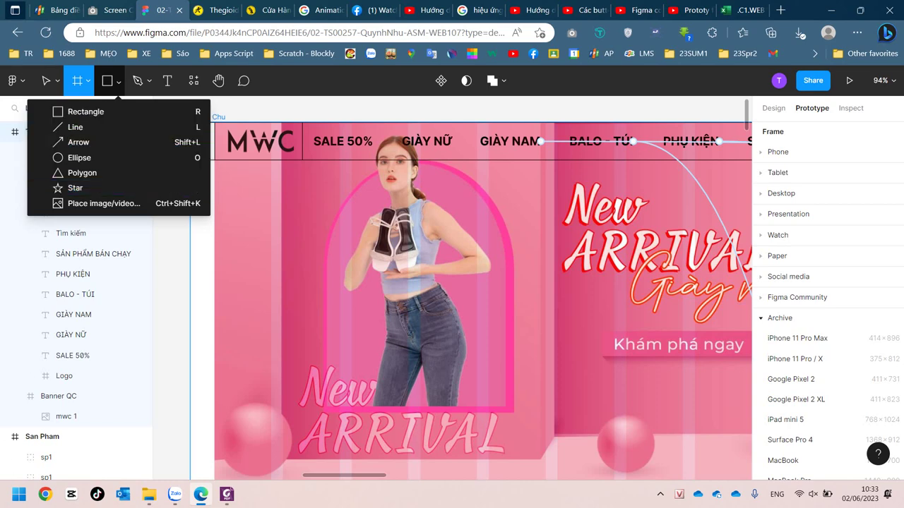
pyautogui.click(47, 81)
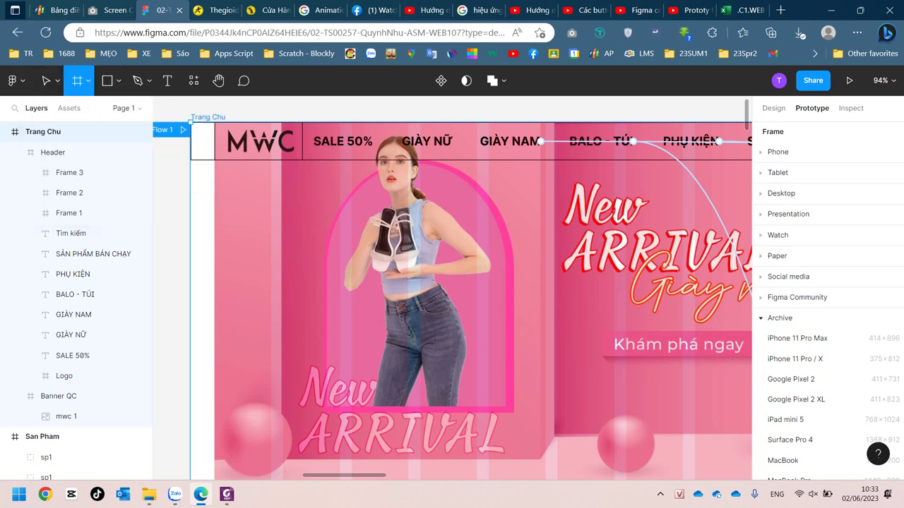
pyautogui.click(88, 82)
pyautogui.click(88, 82)
pyautogui.moveTo(246, 200)
pyautogui.mouseDown()
pyautogui.moveTo(303, 228)
pyautogui.moveTo(349, 226)
pyautogui.mouseUp()
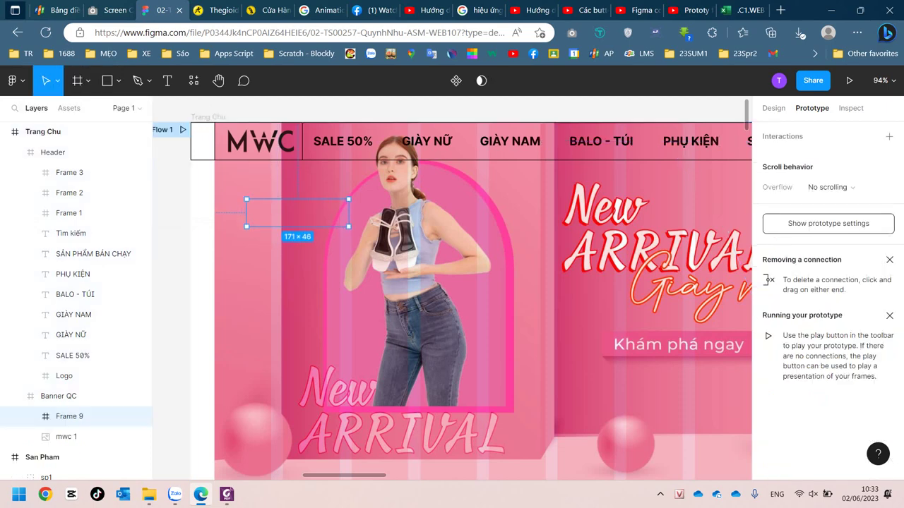
# - Add a solid fill of 1A1093 to the new frame, and brighten it to 2114B7
pyautogui.click(774, 108)
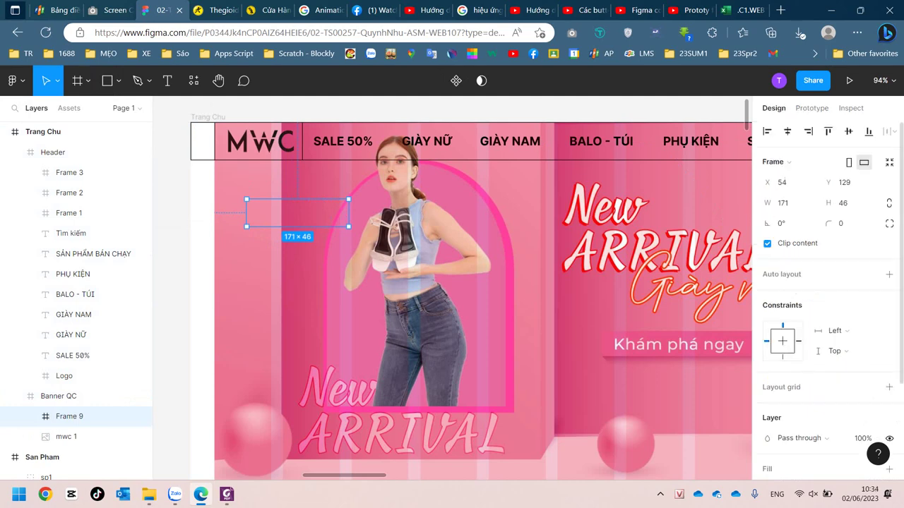
pyautogui.scroll(-2, 826, 297)
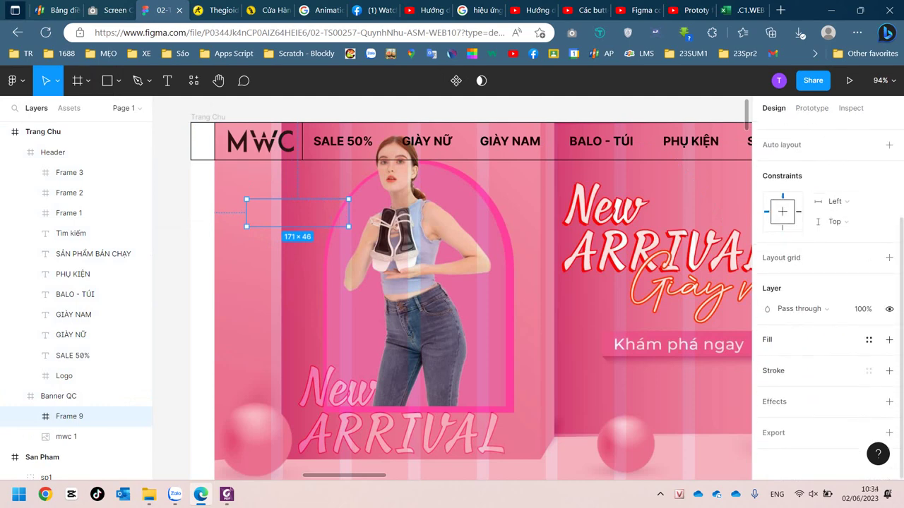
pyautogui.click(889, 340)
pyautogui.click(768, 360)
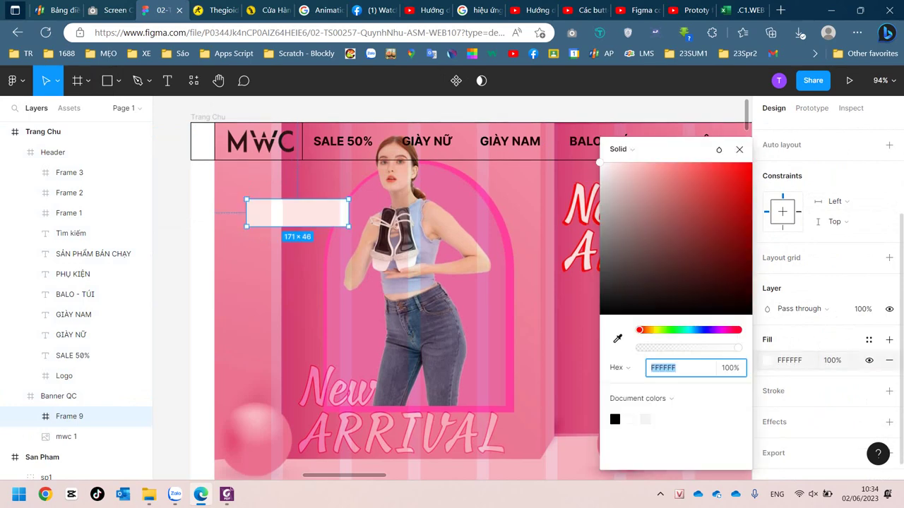
pyautogui.write('1A1093')
pyautogui.press('Return')
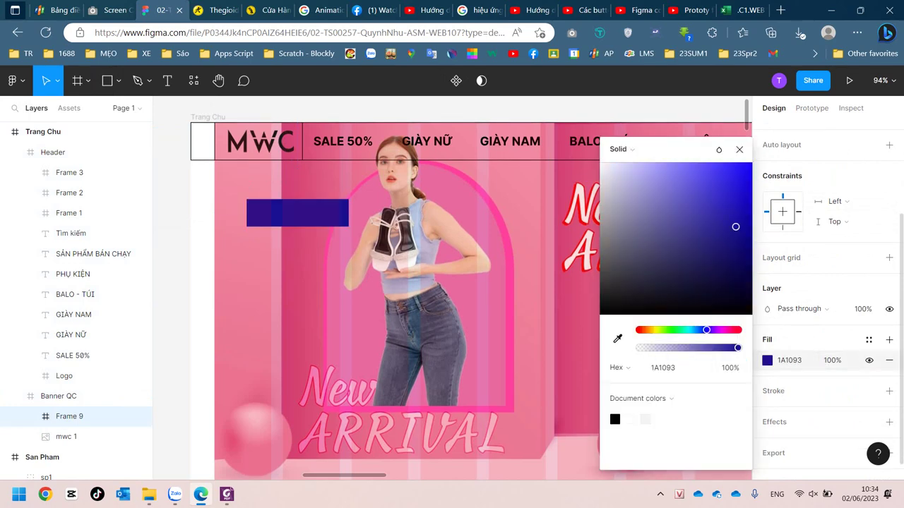
pyautogui.moveTo(736, 227); pyautogui.dragTo(735, 205)
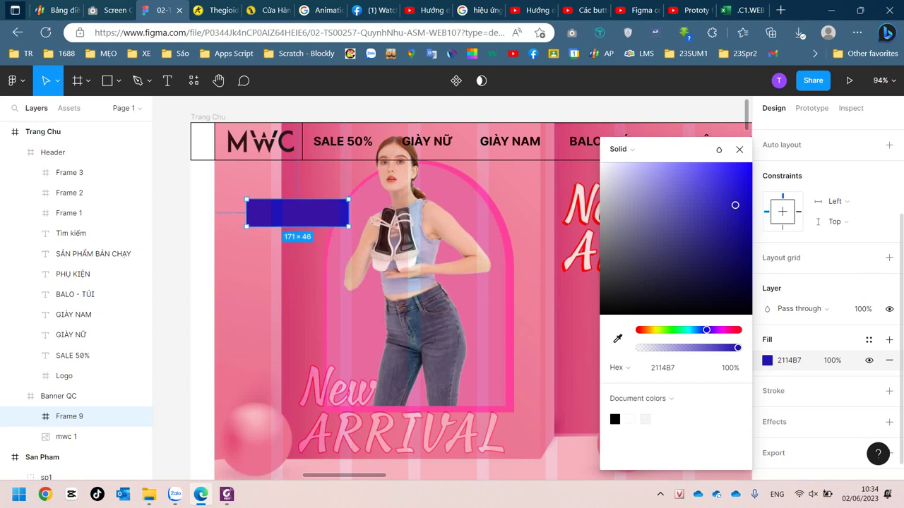
# - Apply auto layout to the blue frame and rename its layer Button
pyautogui.hotkey('shift', 'a')
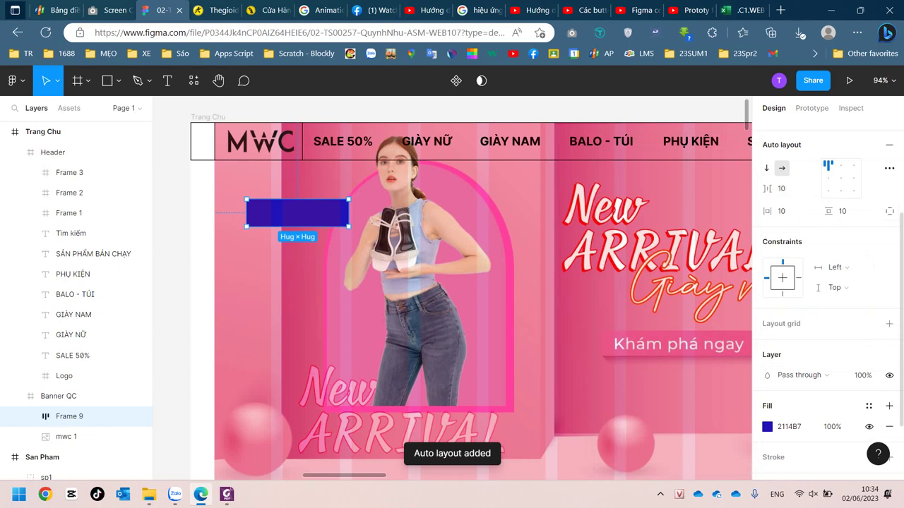
pyautogui.scroll(-2, 826, 282)
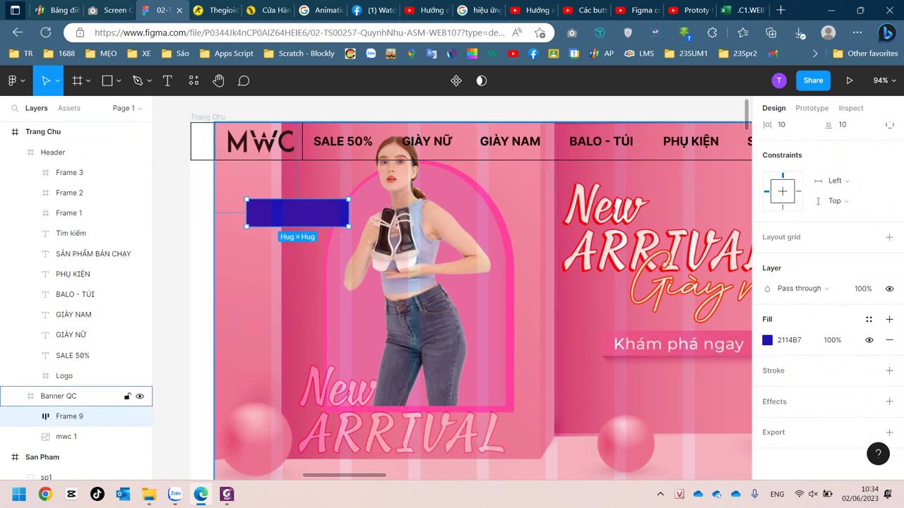
pyautogui.click(59, 396)
pyautogui.click(69, 416)
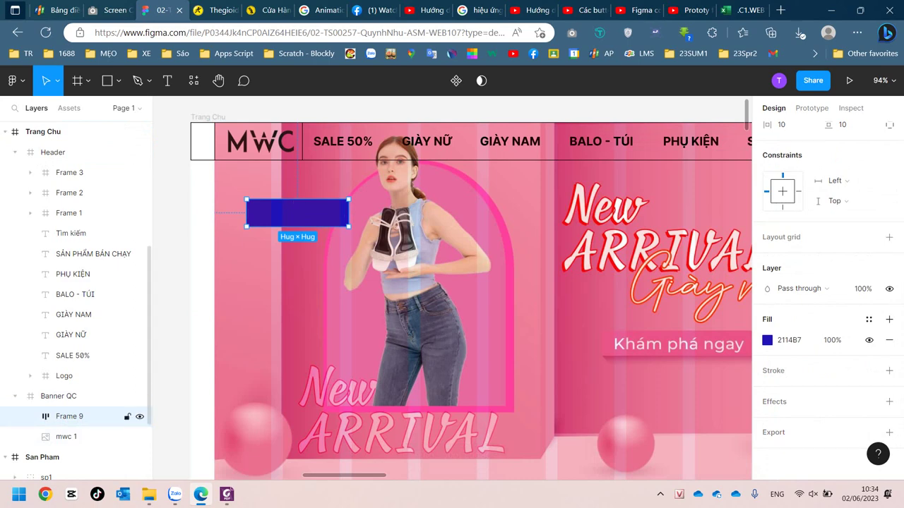
pyautogui.doubleClick(69, 416)
pyautogui.write('B')
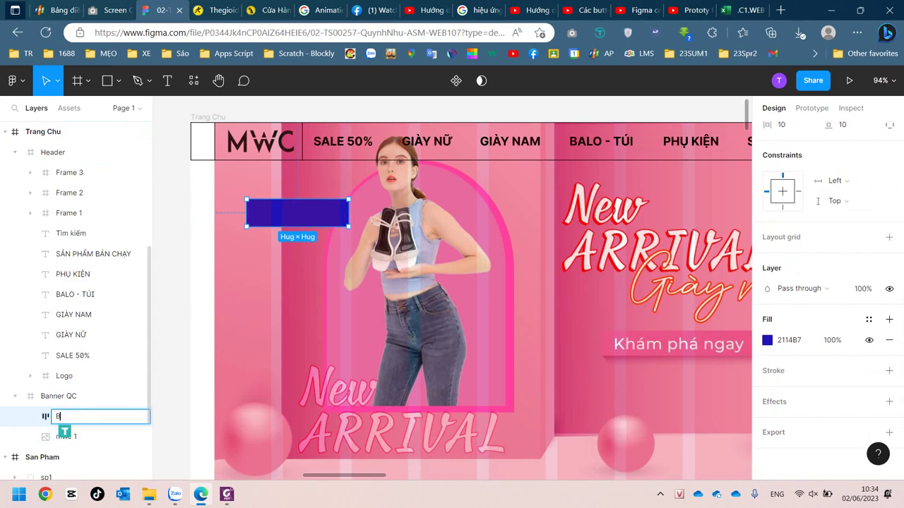
pyautogui.write('utton')
pyautogui.press('Return')
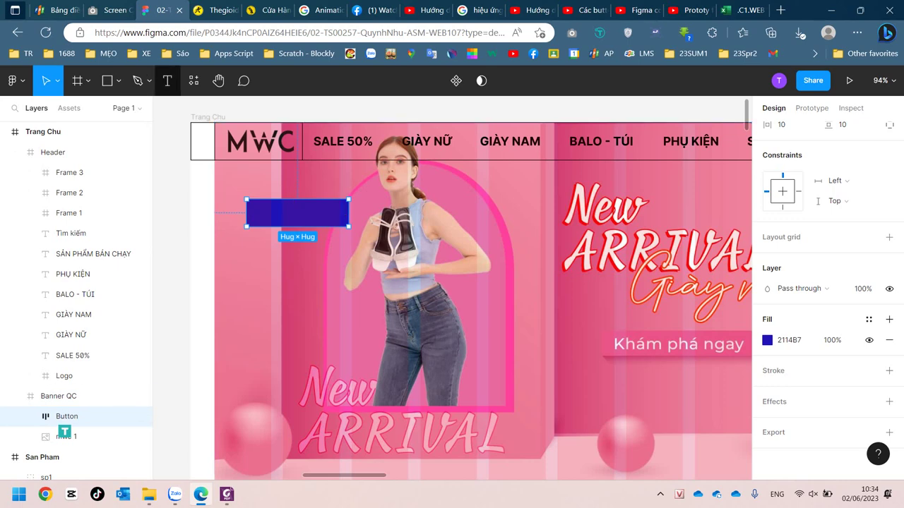
# - Add the text "Button 1" inside the blue Button frame
pyautogui.press('t')
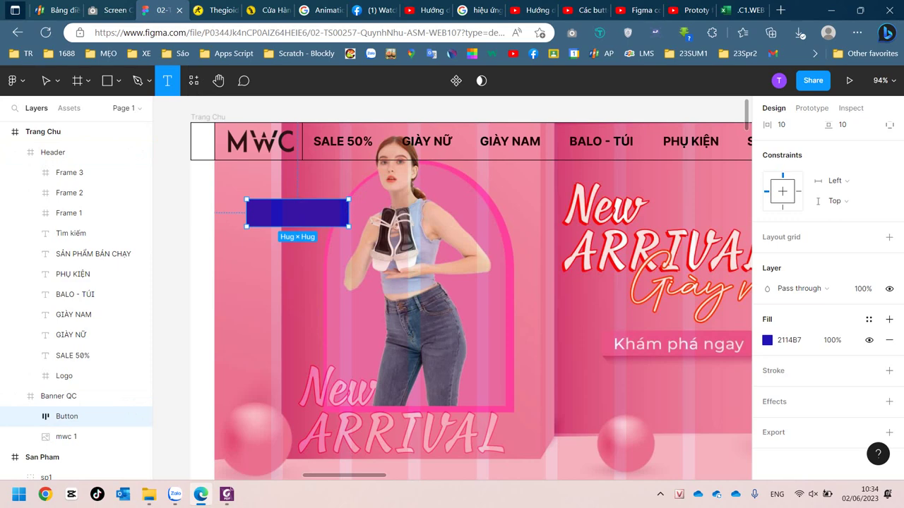
pyautogui.click(298, 213)
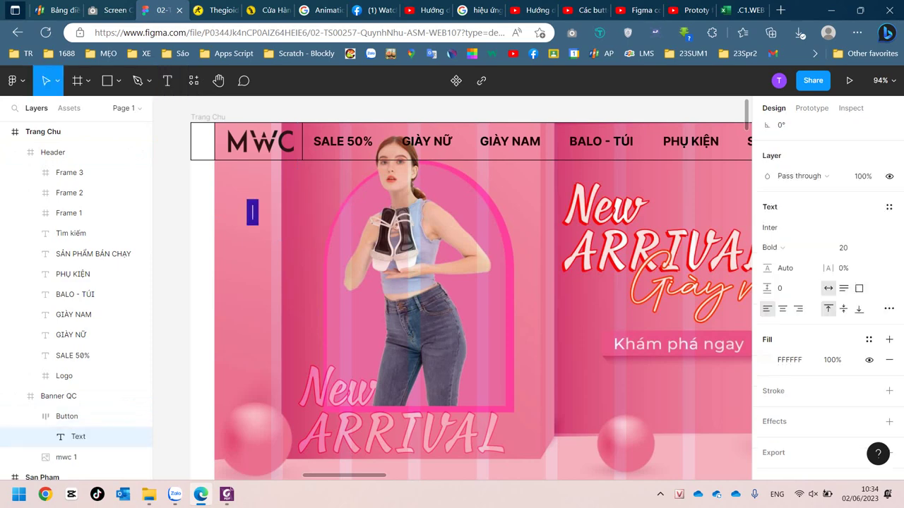
pyautogui.write('But')
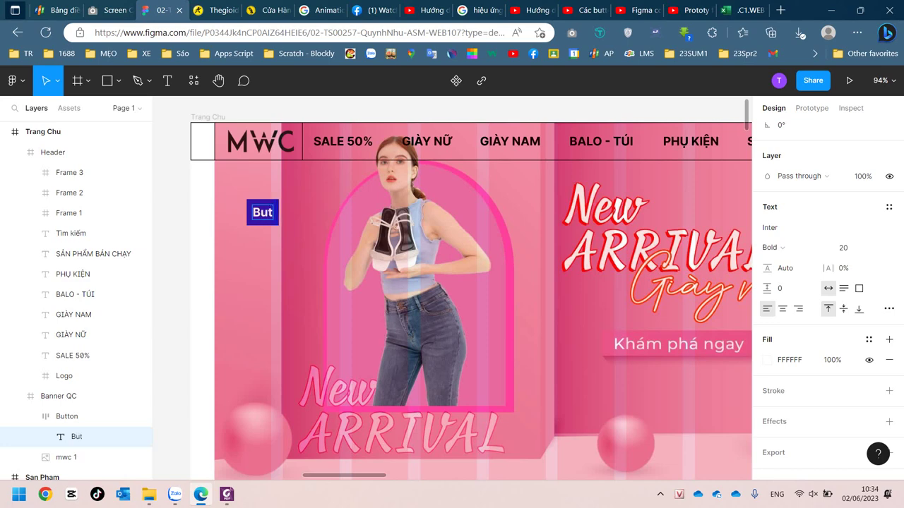
pyautogui.write('ton 1')
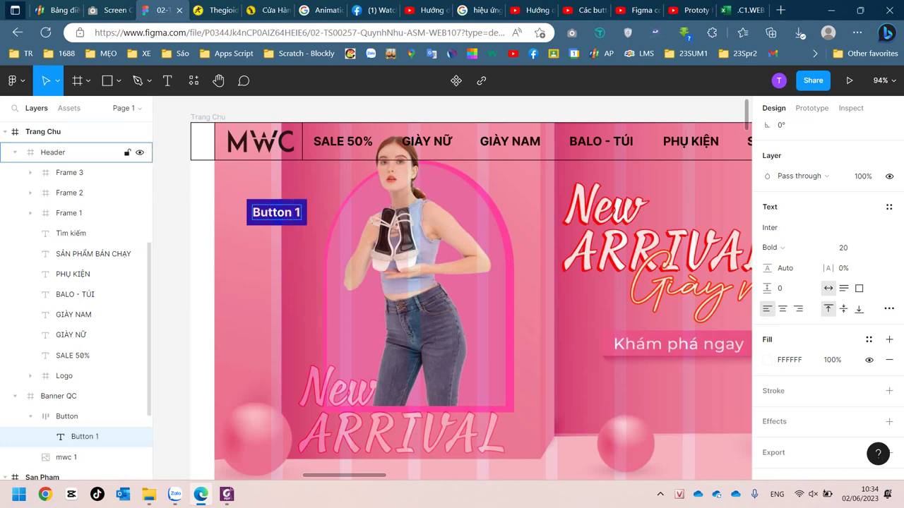
# - Widen the Button frame to about 153 wide
pyautogui.click(67, 417)
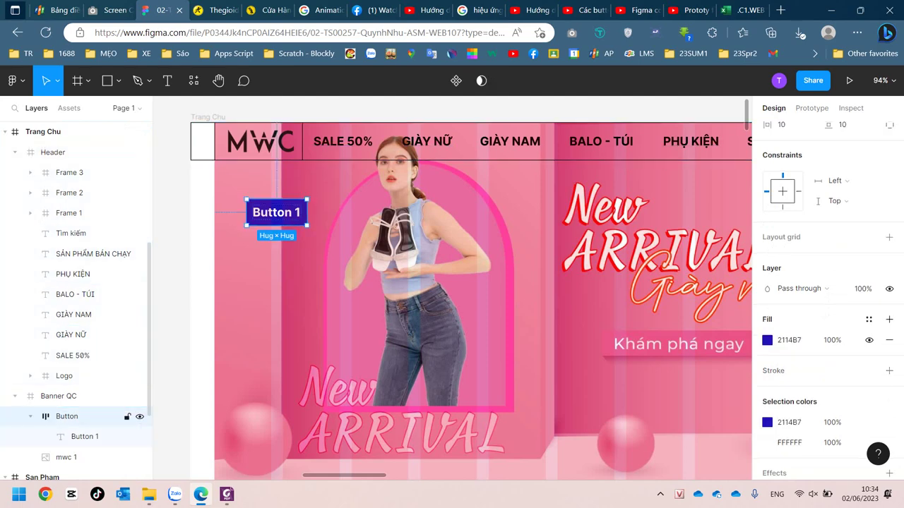
pyautogui.click(85, 437)
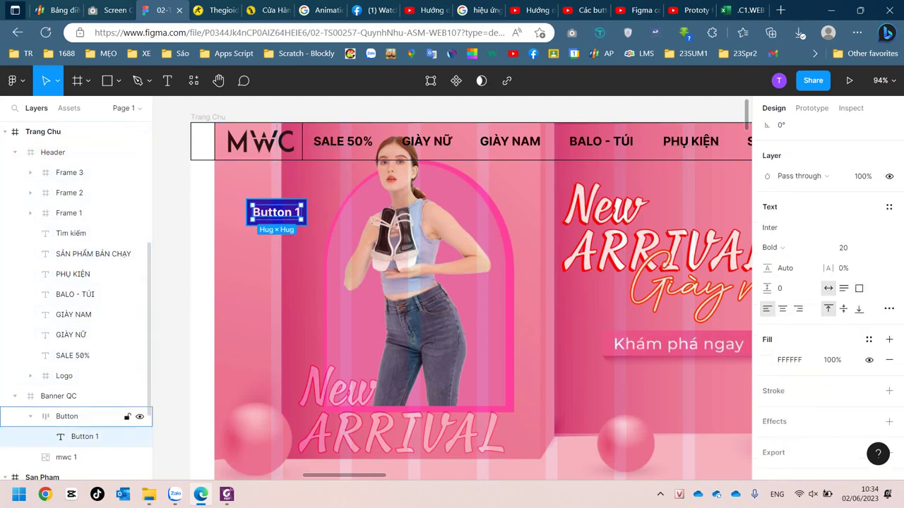
pyautogui.click(67, 417)
pyautogui.moveTo(307, 212); pyautogui.dragTo(338, 212)
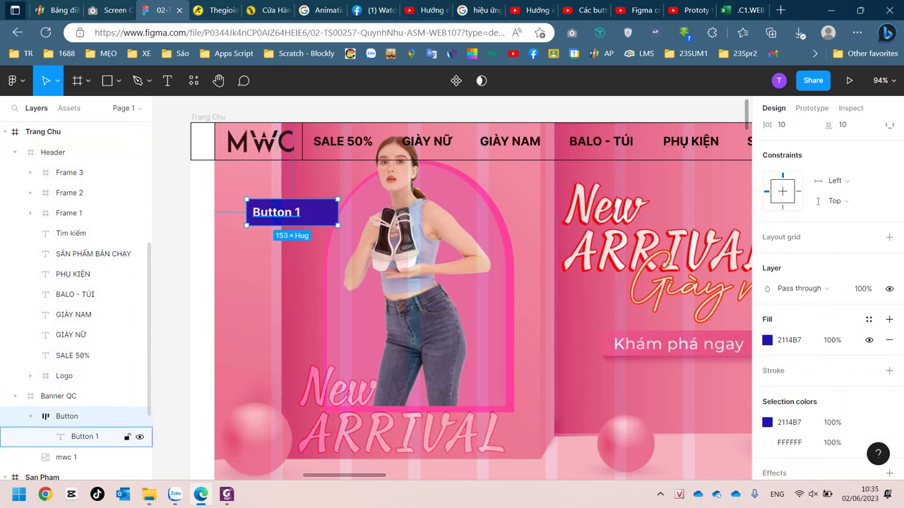
# - Set the "Button 1" text to centre and middle alignment with auto height resizing
pyautogui.click(84, 437)
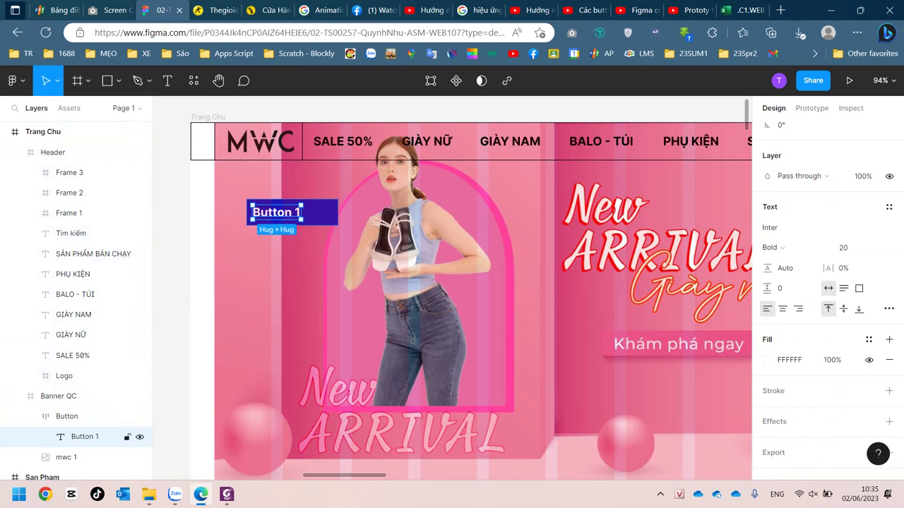
pyautogui.press('Return')
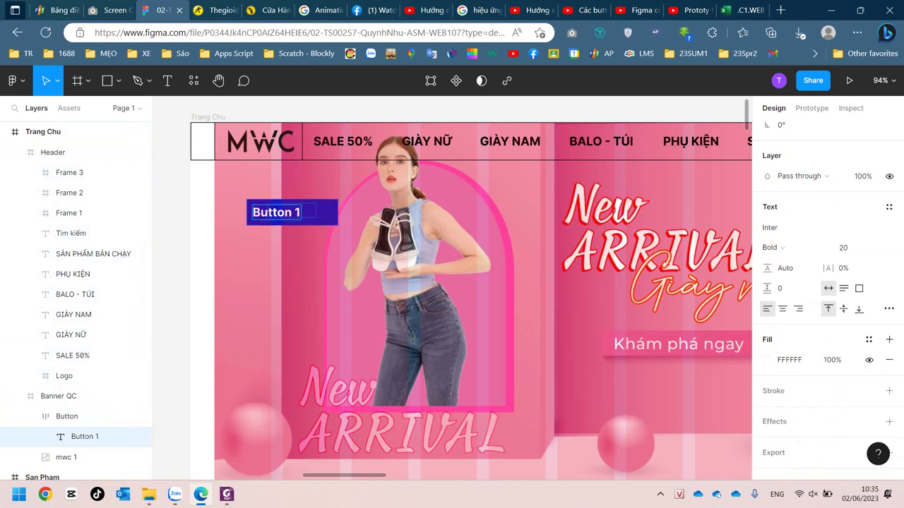
pyautogui.press('Escape')
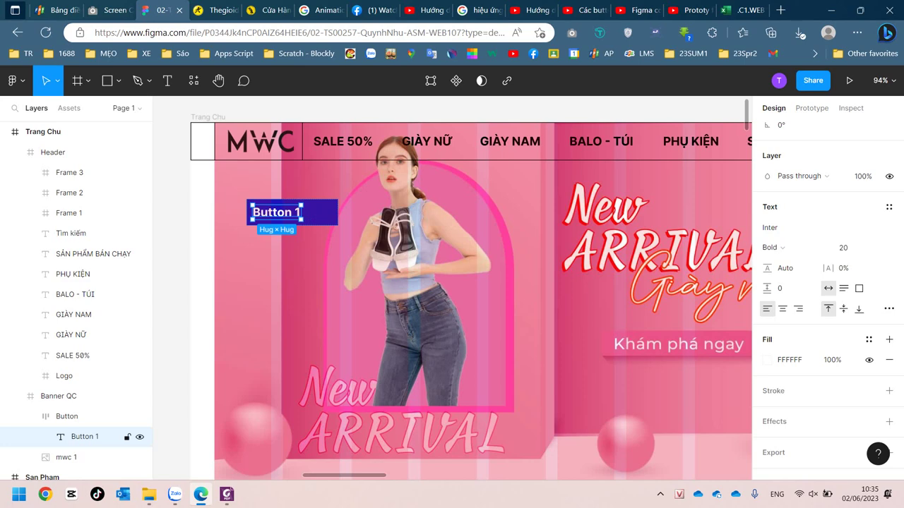
pyautogui.click(782, 309)
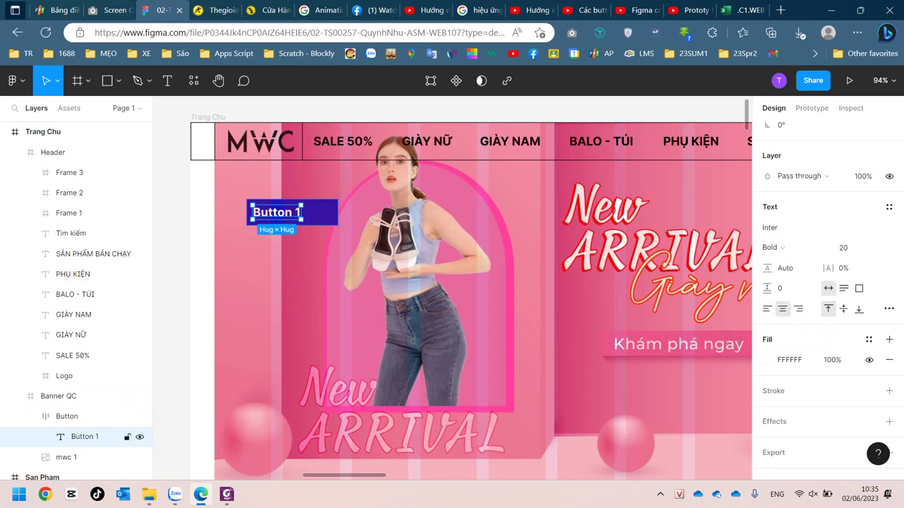
pyautogui.hotkey('ctrl', 'z')
pyautogui.hotkey('ctrl', 'z')
pyautogui.click(843, 288)
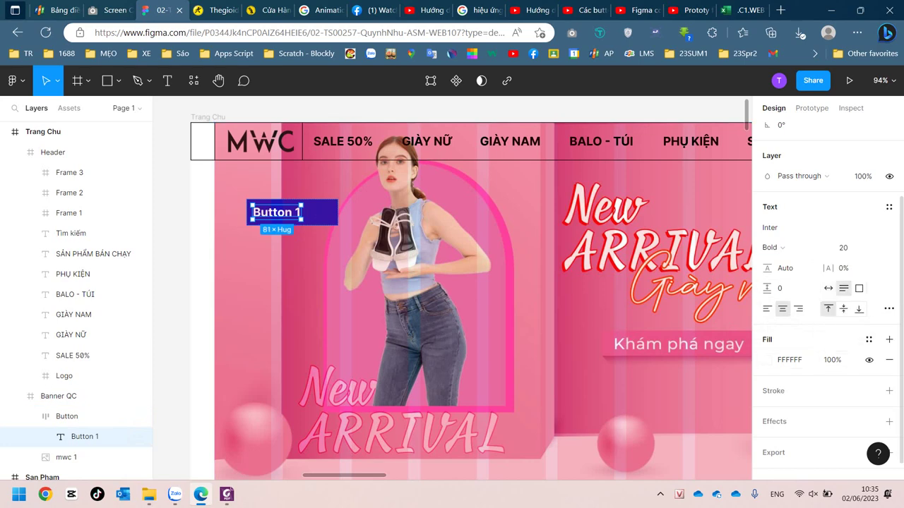
pyautogui.click(843, 309)
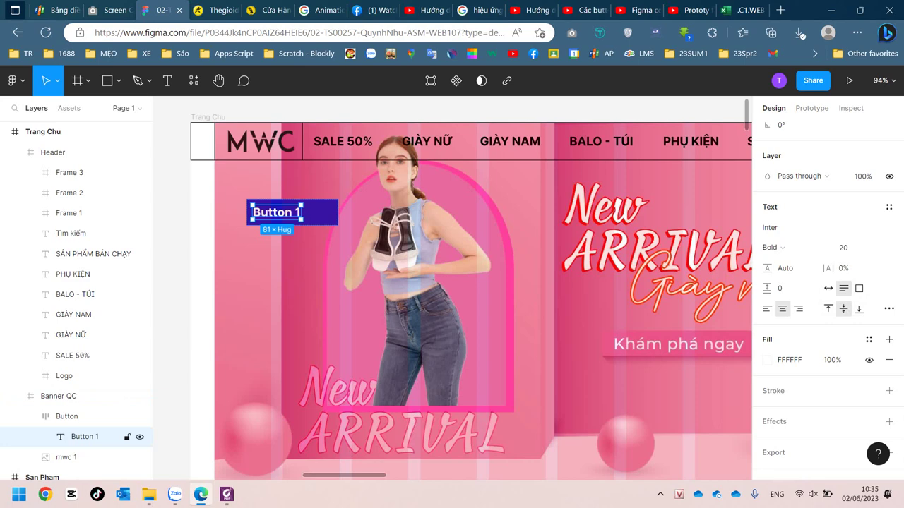
pyautogui.click(172, 417)
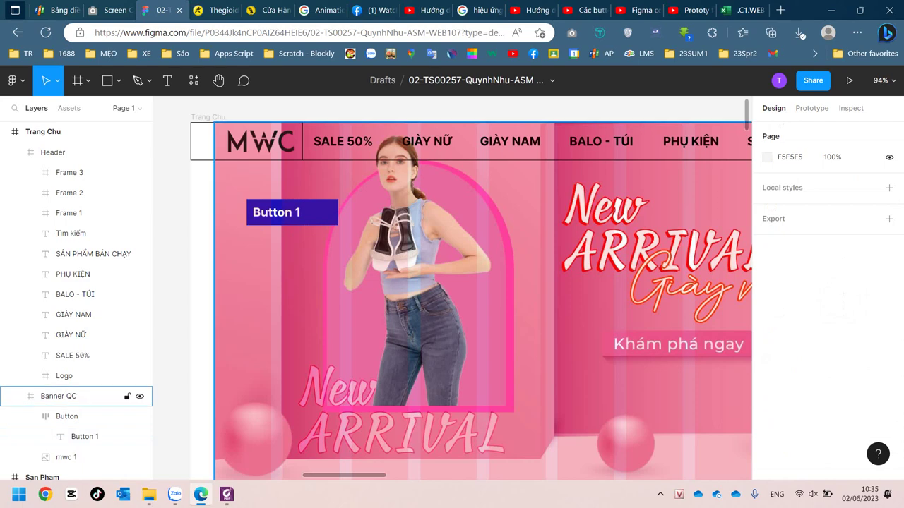
# - Narrow the Button frame to about 109 wide so it fits its label evenly
pyautogui.click(59, 396)
pyautogui.click(67, 416)
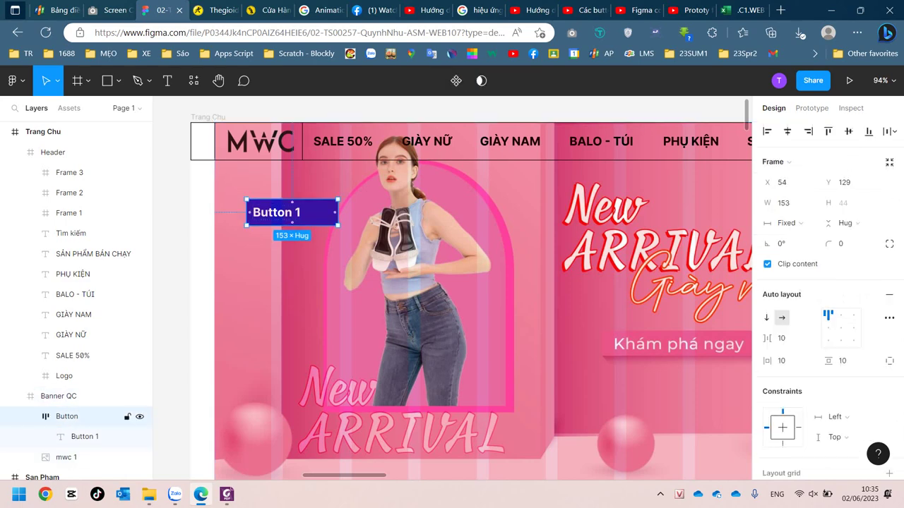
pyautogui.moveTo(315, 212); pyautogui.dragTo(312, 213)
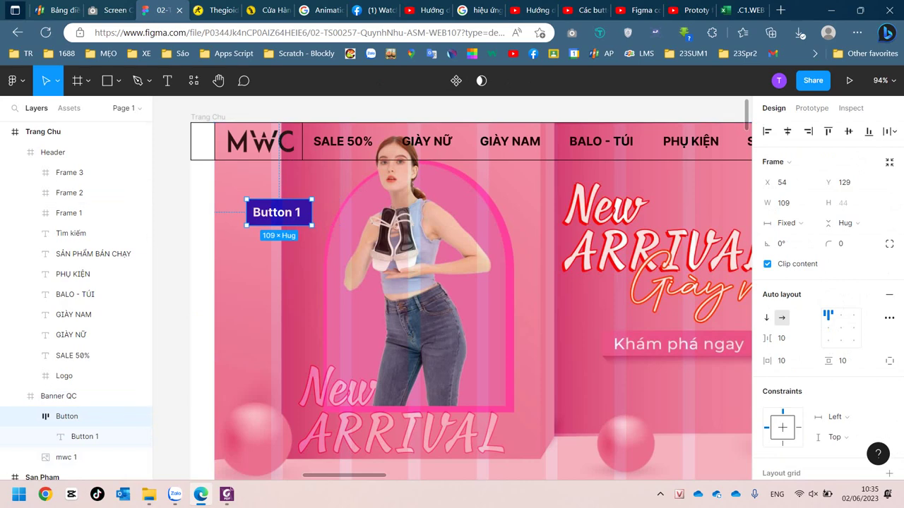
pyautogui.press('Escape')
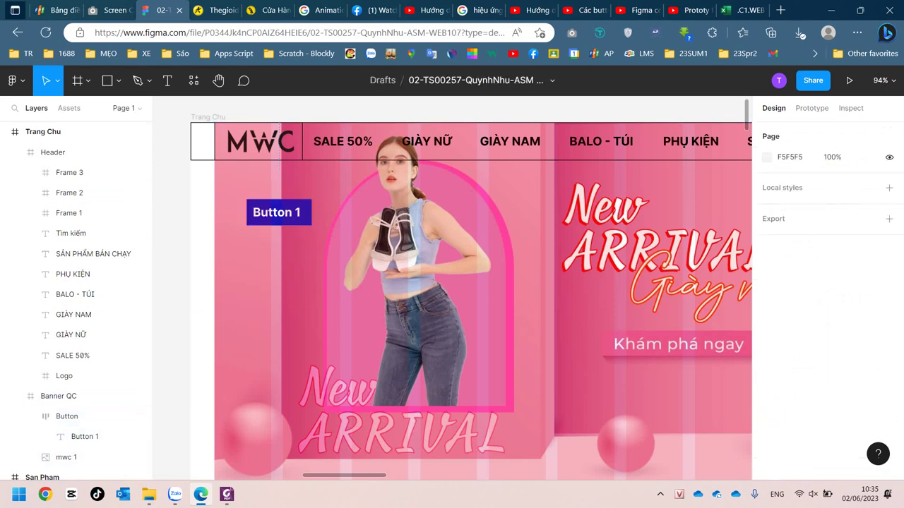
pyautogui.moveTo(424, 282); pyautogui.dragTo(432, 271)
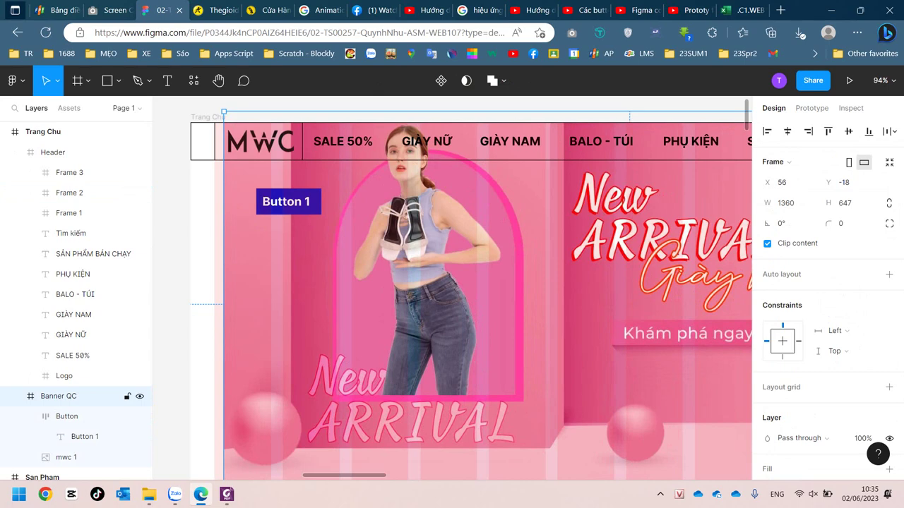
pyautogui.hotkey('ctrl', 'z')
# - Move the Button frame up to about X 55, Y 107 and place a duplicate directly below it at about Y 182
pyautogui.click(67, 416)
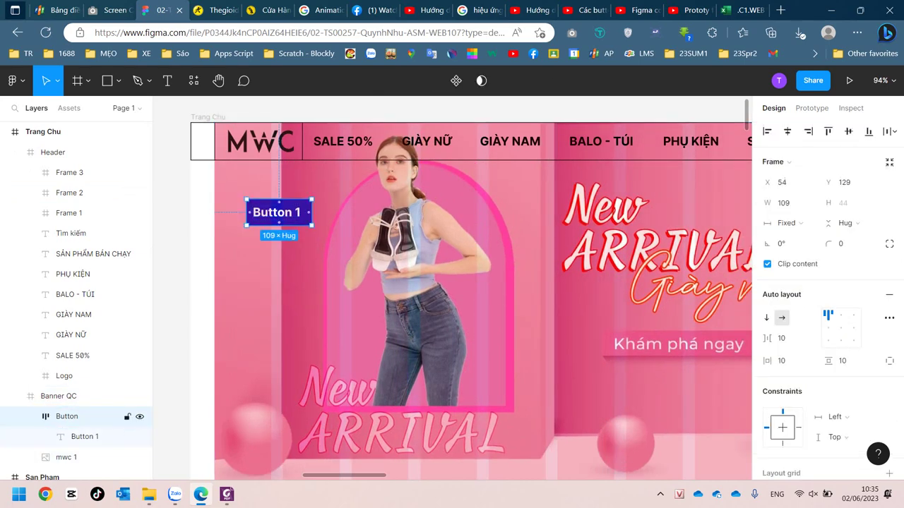
pyautogui.moveTo(277, 213); pyautogui.dragTo(277, 199)
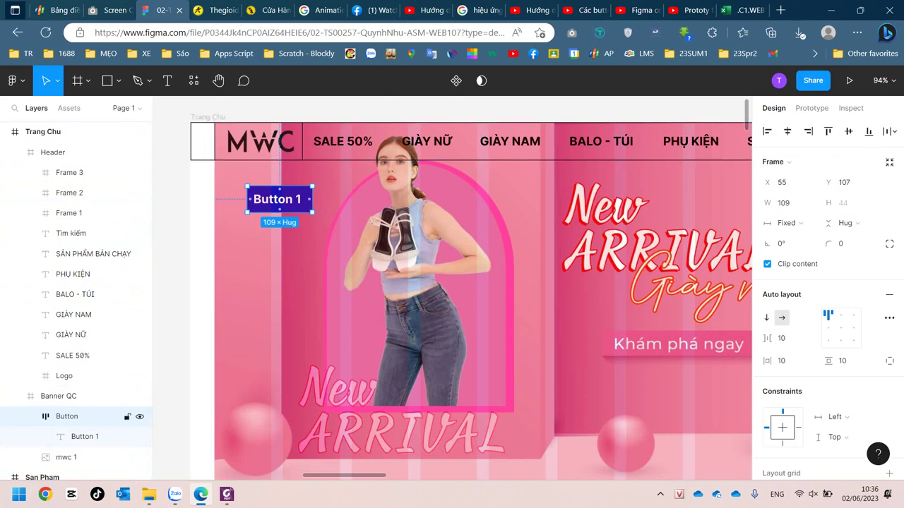
pyautogui.moveTo(278, 199); pyautogui.dragTo(278, 244)
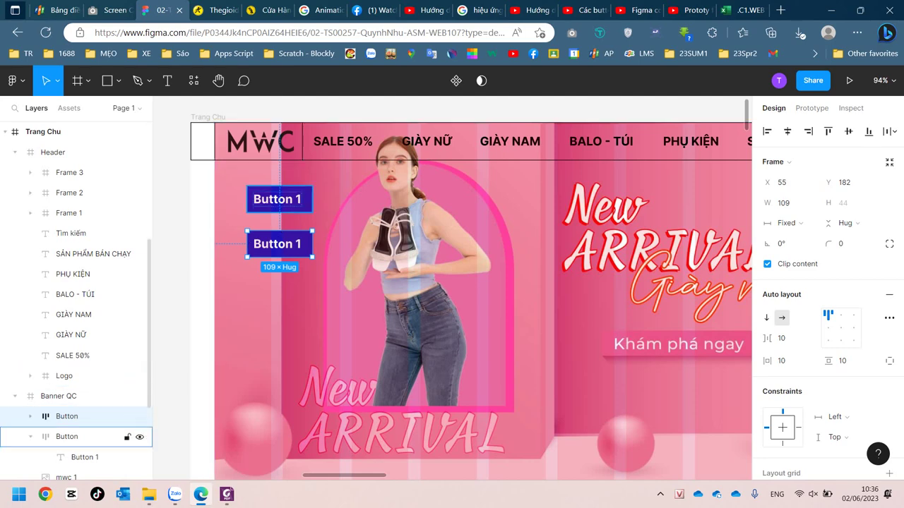
pyautogui.click(30, 436)
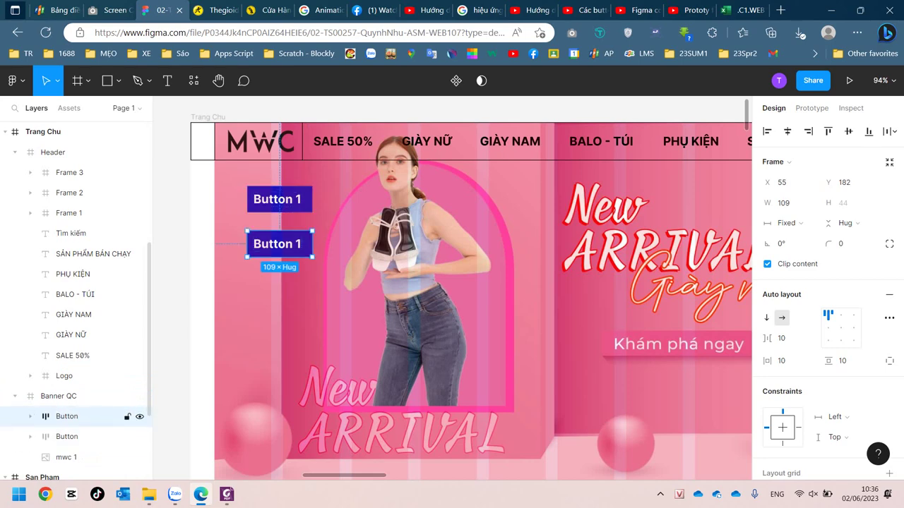
# - Move the lower duplicate Button layer out of Banner QC to the top level, above the Trang Chu frame
pyautogui.click(67, 437)
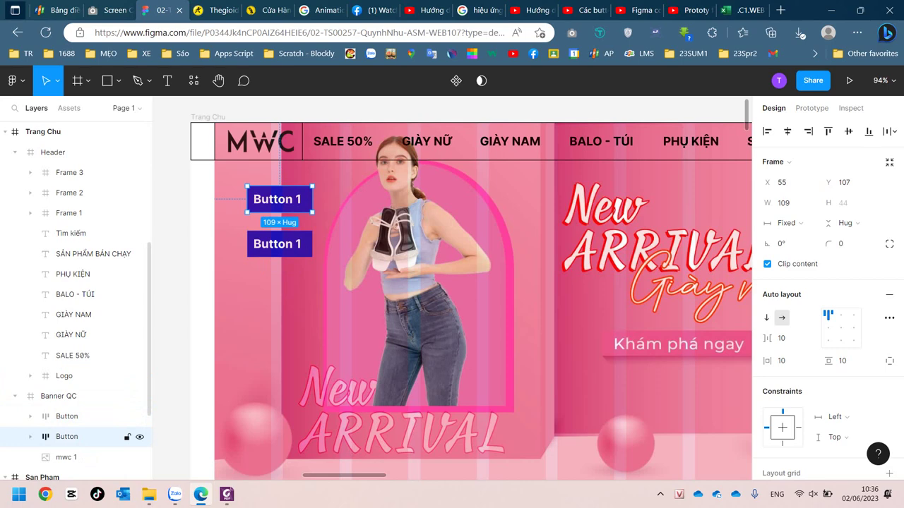
pyautogui.rightClick(57, 436)
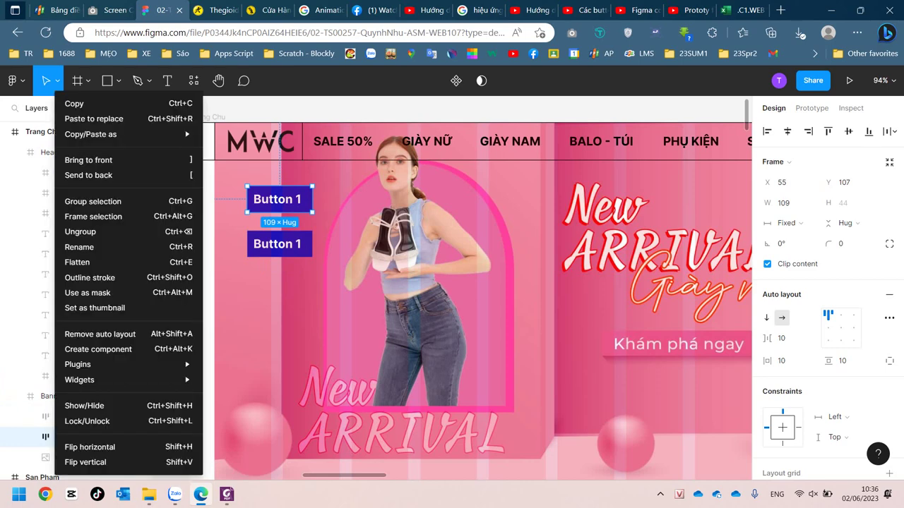
pyautogui.press('Escape')
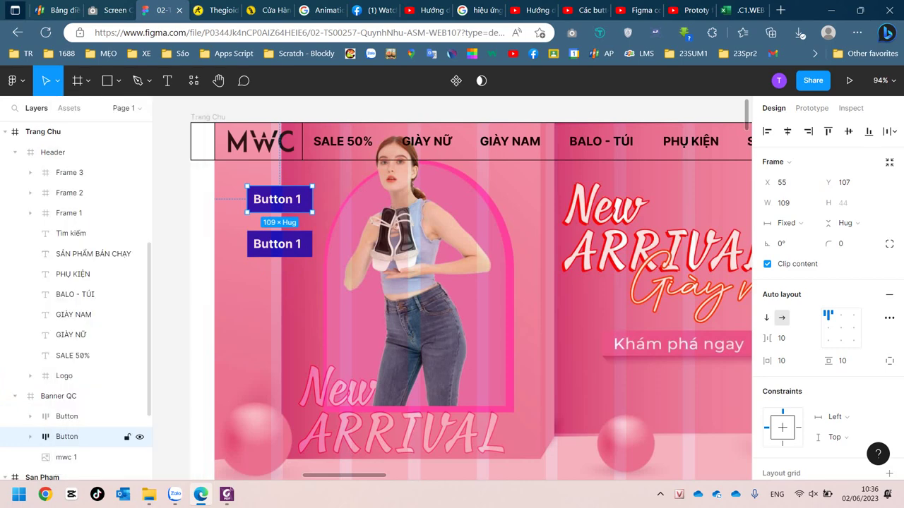
pyautogui.click(68, 416)
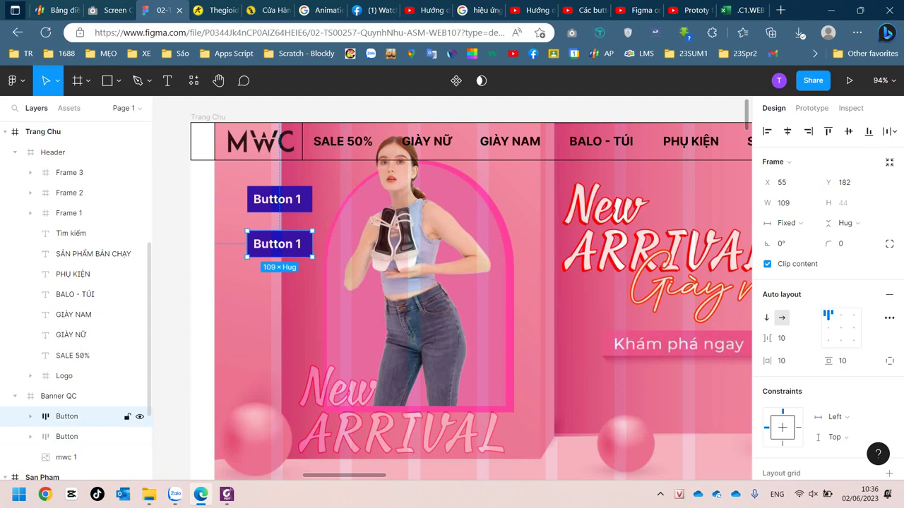
pyautogui.moveTo(63, 128); pyautogui.dragTo(63, 126)
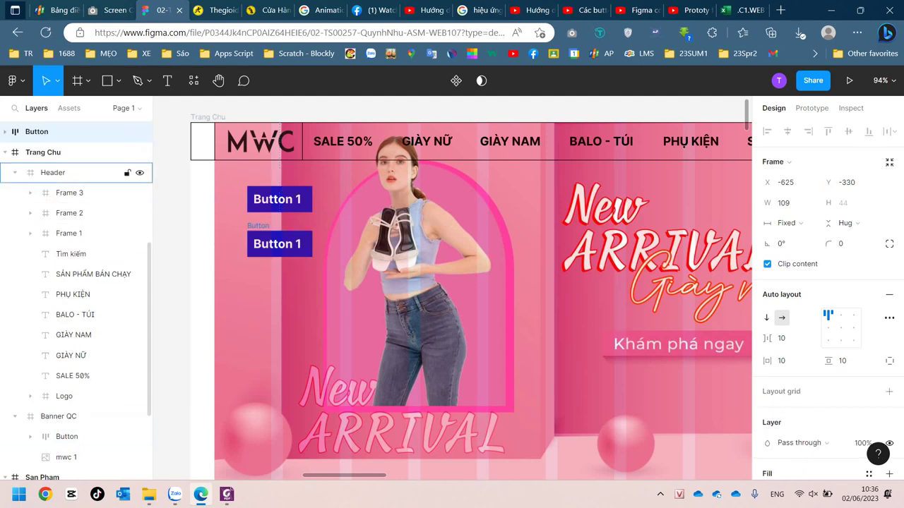
# - Examine where the detached Button sits in the layer list and toggle its visibility off and on to identify it
pyautogui.scroll(2, 63, 177)
pyautogui.click(53, 242)
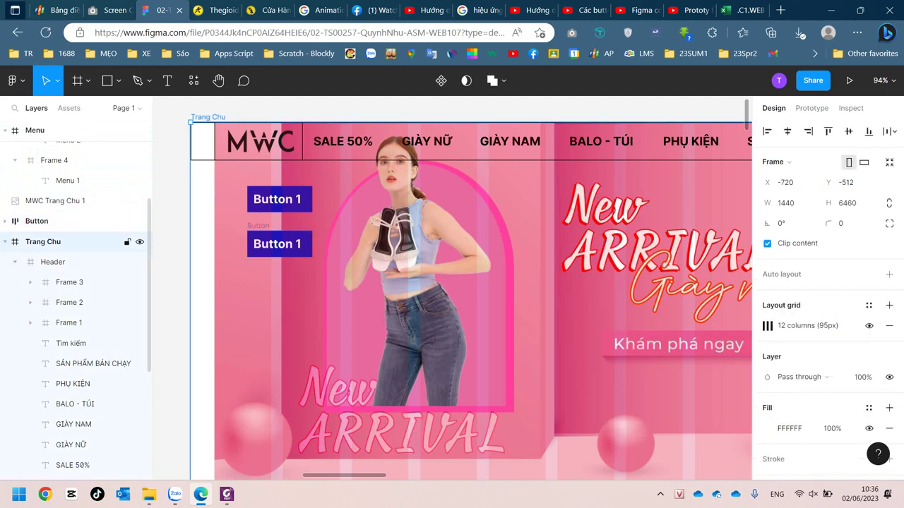
pyautogui.click(6, 242)
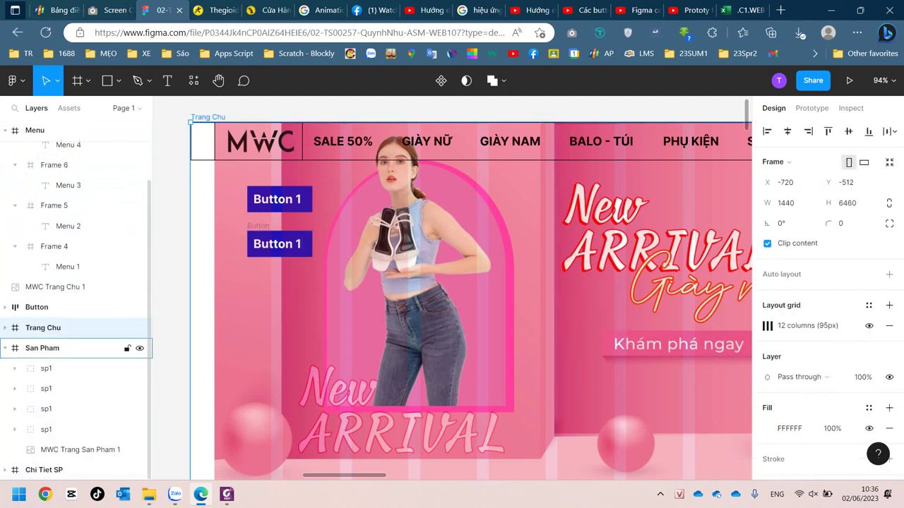
pyautogui.click(5, 327)
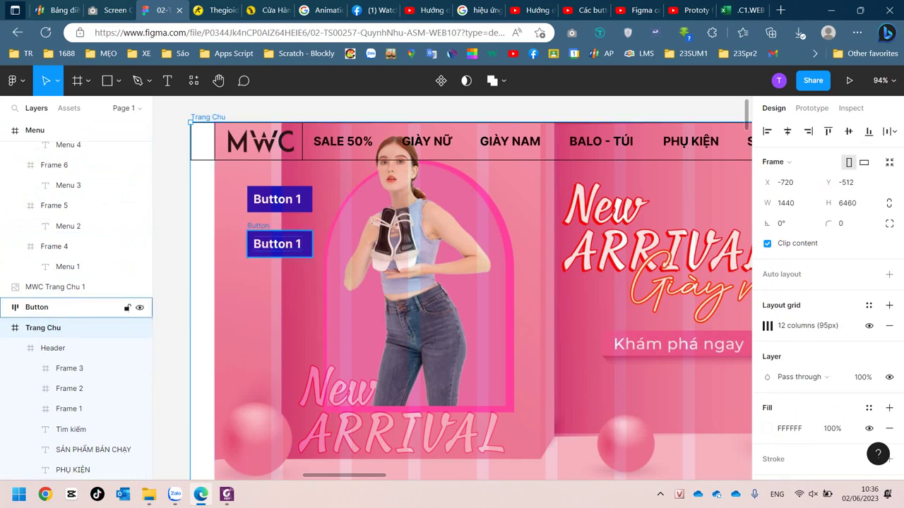
pyautogui.click(43, 307)
pyautogui.click(140, 307)
pyautogui.click(140, 307)
pyautogui.click(139, 307)
pyautogui.click(139, 307)
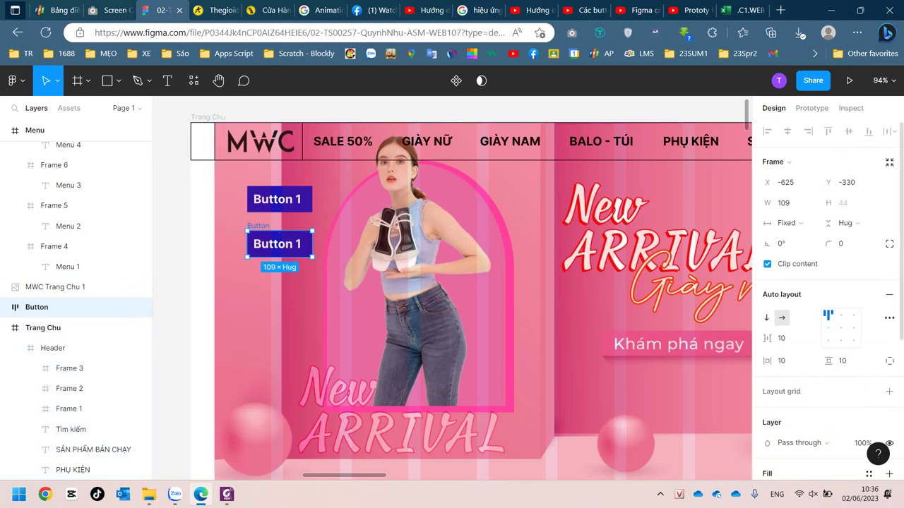
# - Set the detached lower Button's fill colour to 14ADB7
pyautogui.scroll(-5, 826, 296)
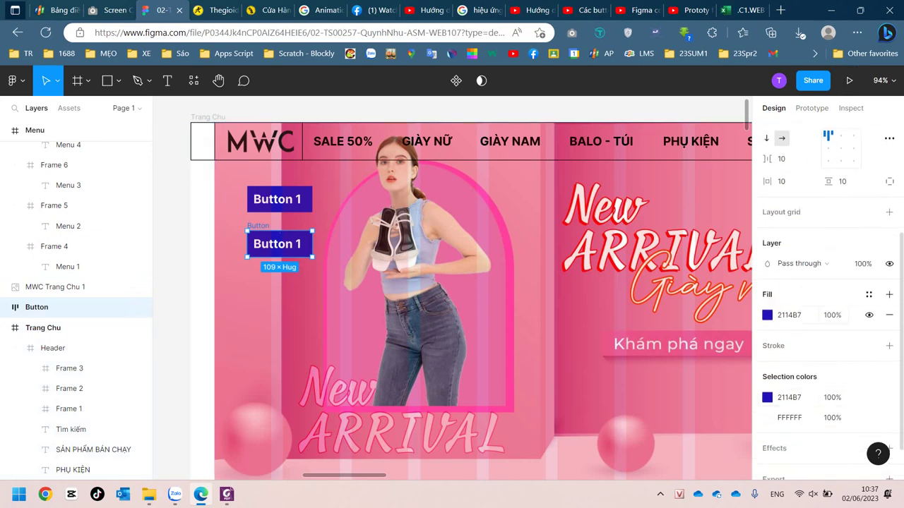
pyautogui.click(767, 315)
pyautogui.write('14ADB7')
pyautogui.press('Return')
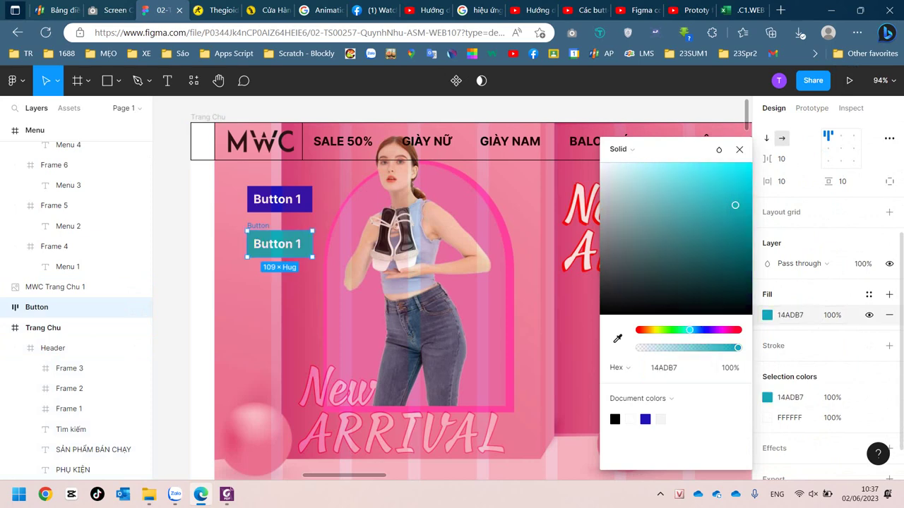
pyautogui.press('Escape')
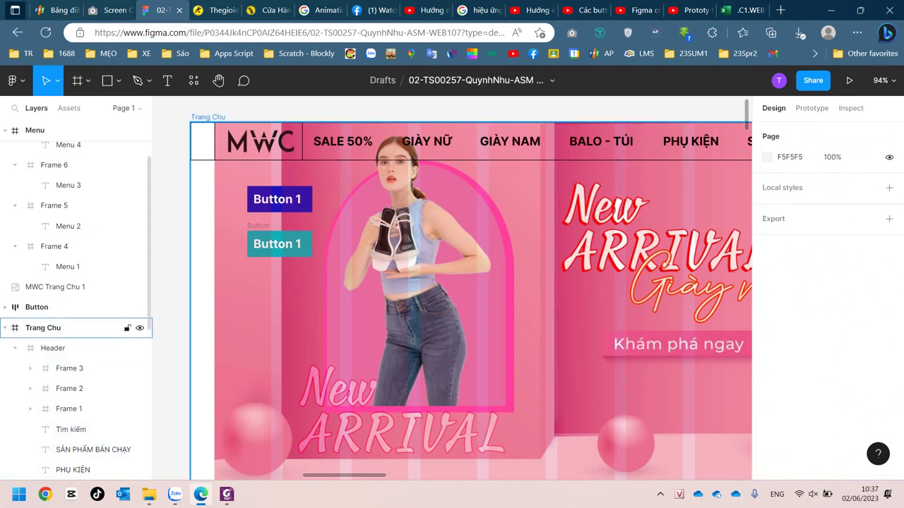
# - Add a prototype interaction to the blue Button in Banner QC with the While hovering trigger
pyautogui.click(43, 328)
pyautogui.scroll(-3, 78, 286)
pyautogui.scroll(-1, 88, 303)
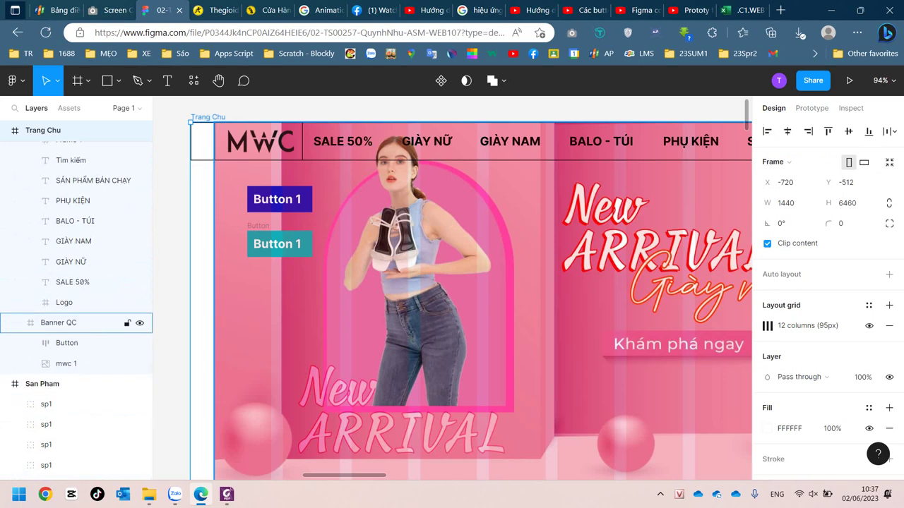
pyautogui.click(74, 343)
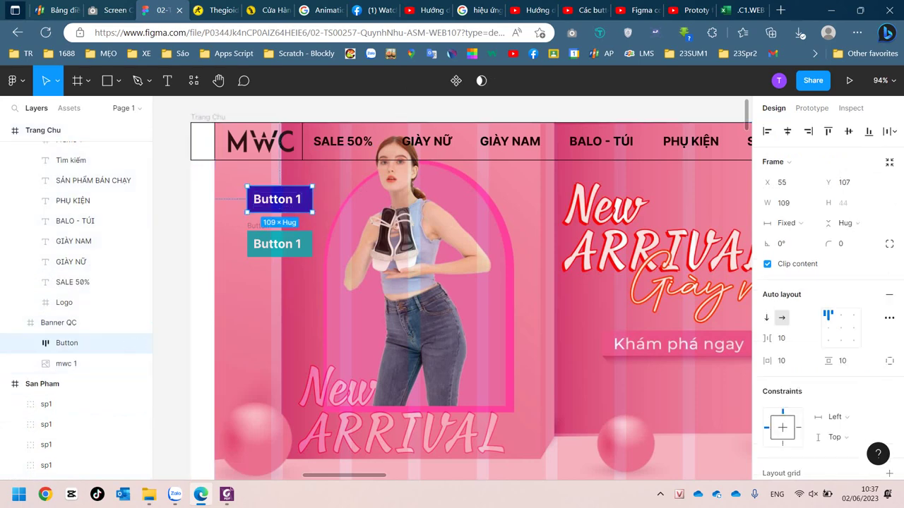
pyautogui.click(812, 108)
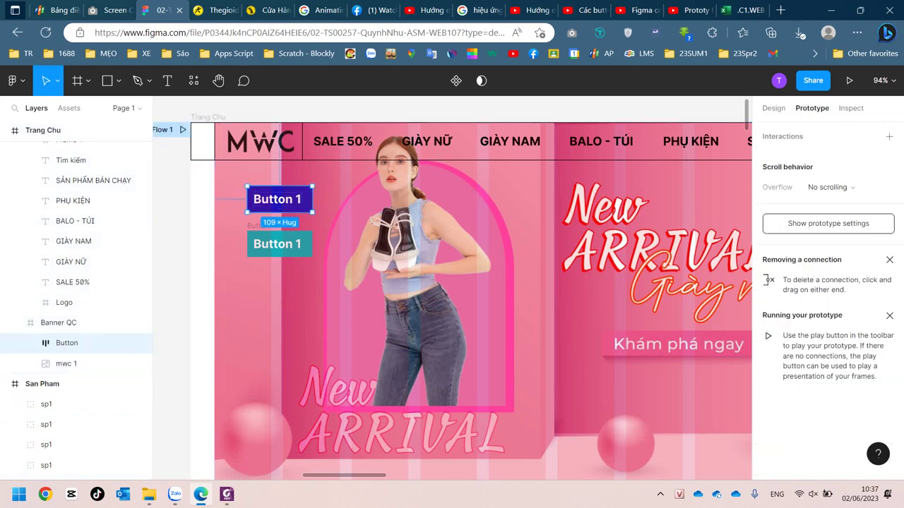
pyautogui.click(889, 136)
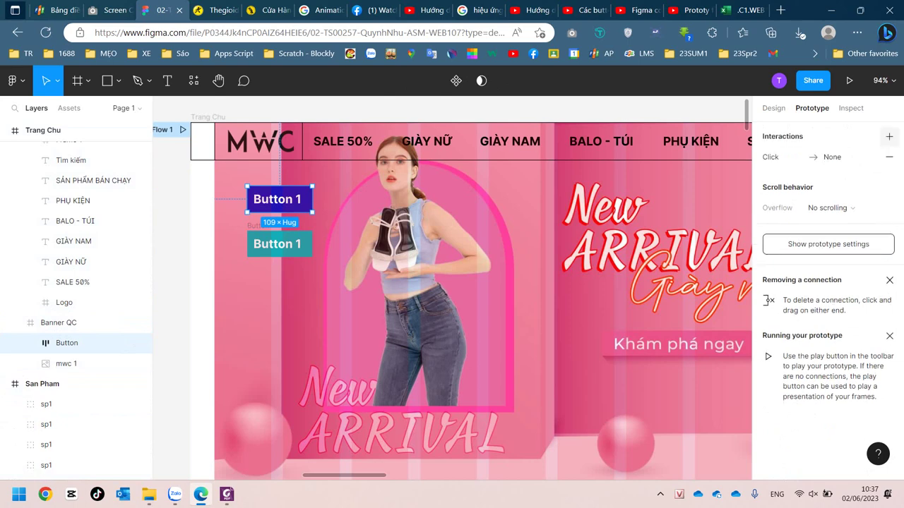
pyautogui.click(812, 157)
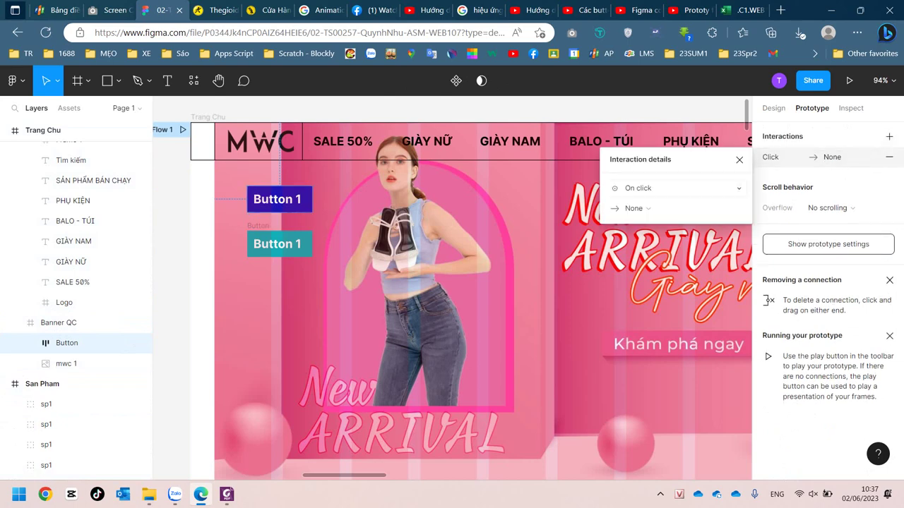
pyautogui.click(639, 188)
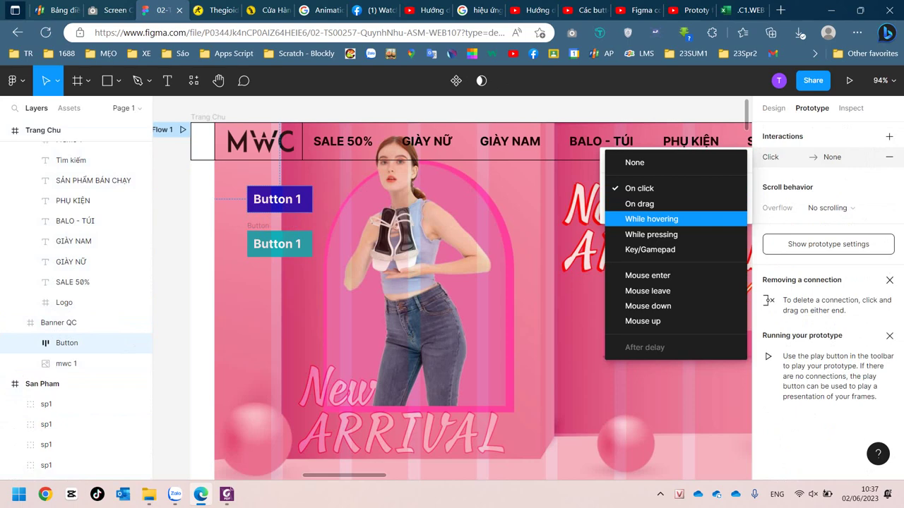
pyautogui.press('Return')
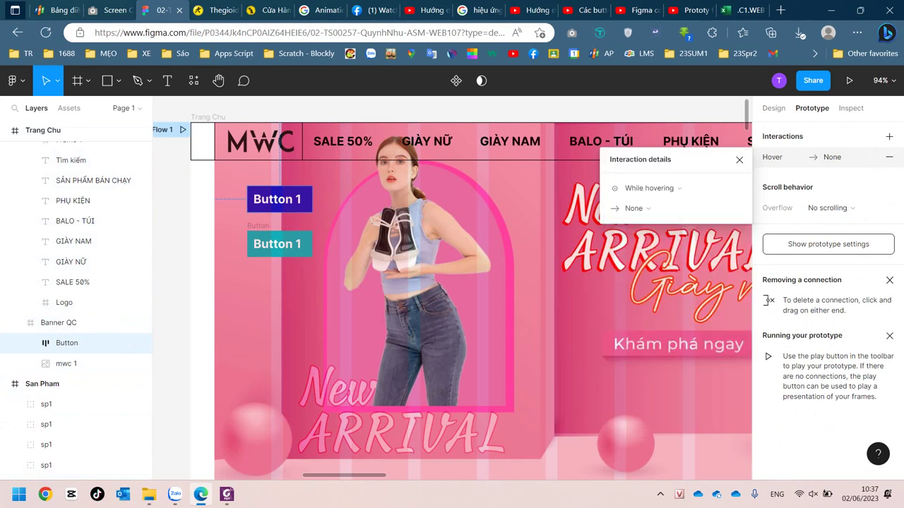
# - Set the hover interaction's action to Open overlay with the detached Button as the overlay
pyautogui.click(641, 208)
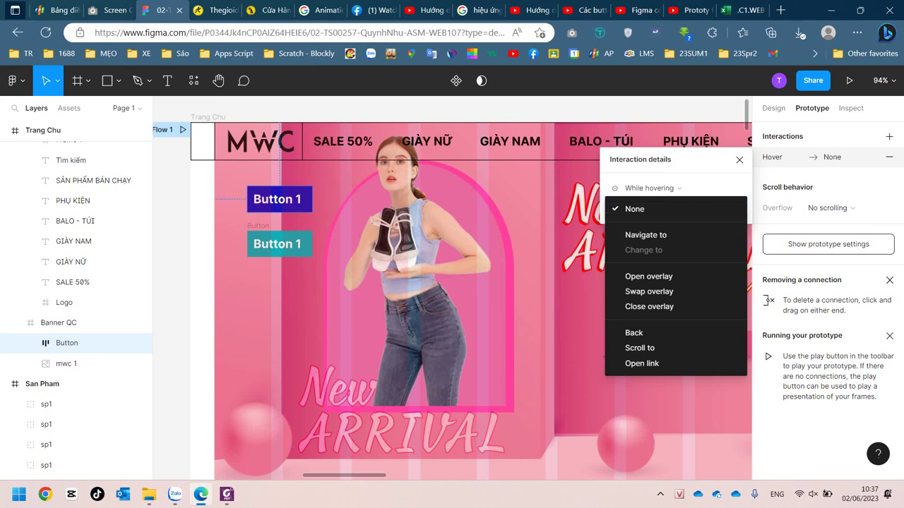
pyautogui.press('Down')
pyautogui.press('Return')
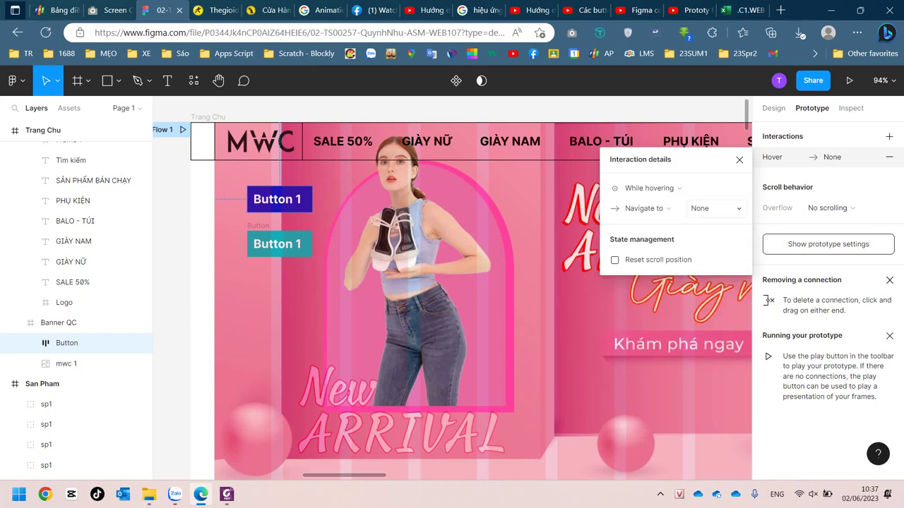
pyautogui.click(716, 209)
pyautogui.click(644, 209)
pyautogui.click(644, 209)
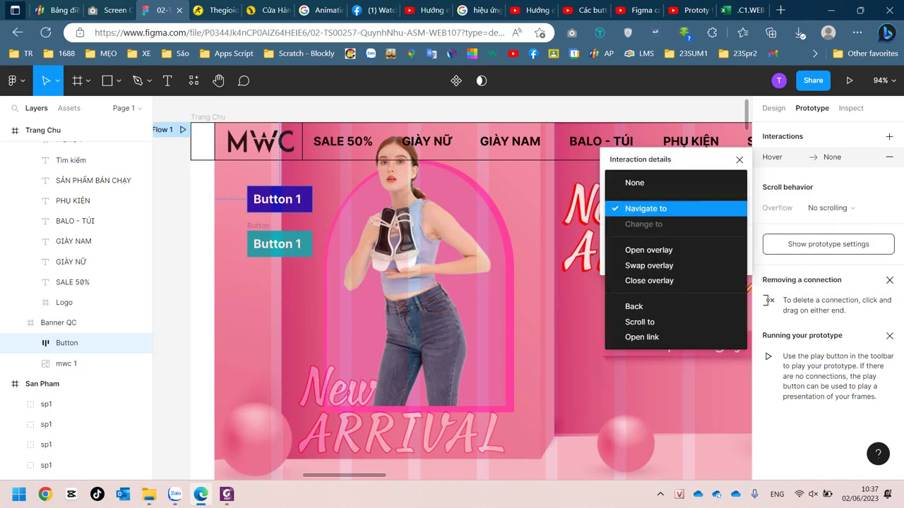
pyautogui.press('Return')
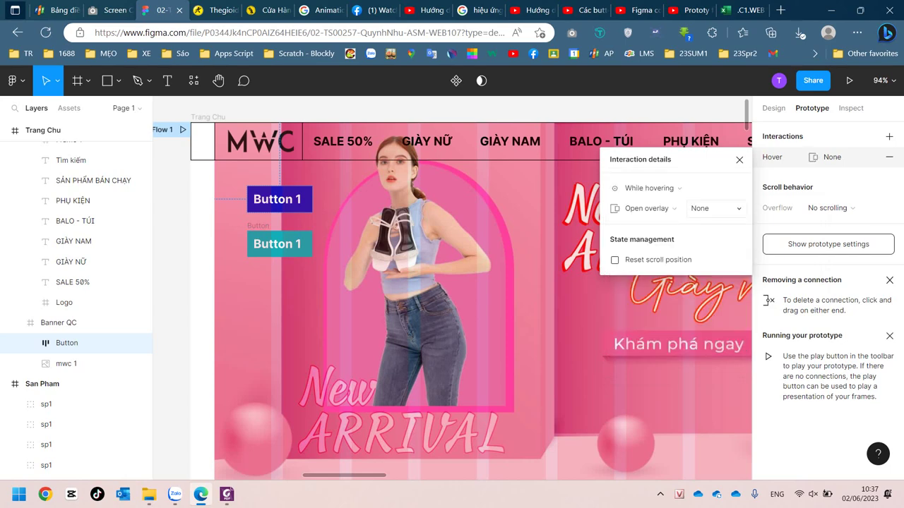
pyautogui.press('Down')
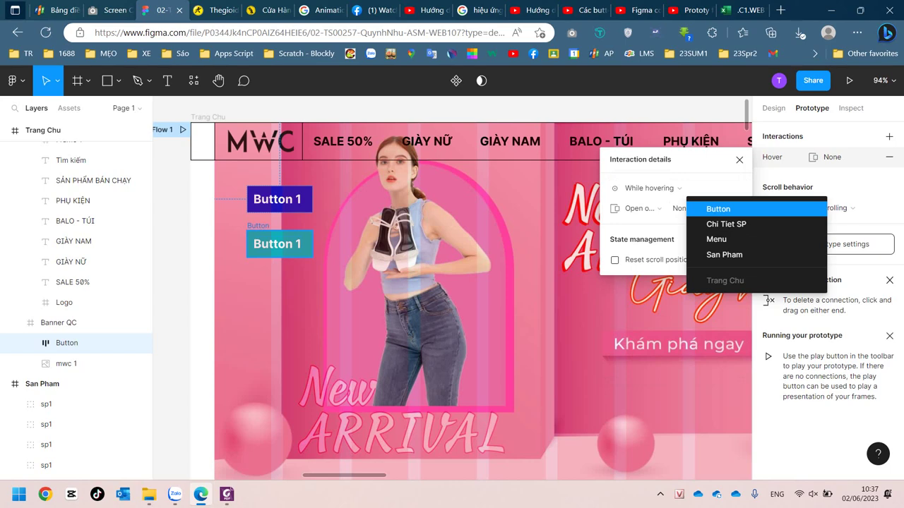
pyautogui.press('Return')
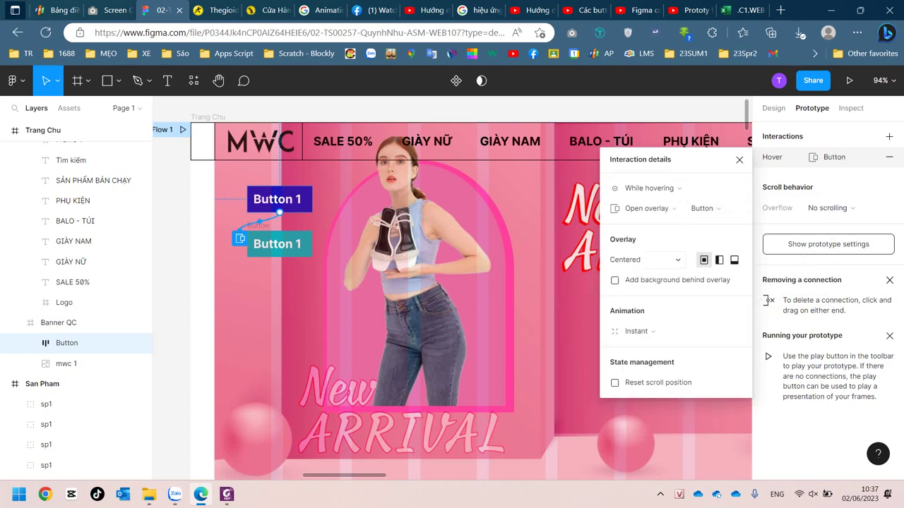
# - Set the overlay position to Manual, directly over the blue Button, and close the interaction details
pyautogui.click(656, 260)
pyautogui.press('Down')
pyautogui.press('Down')
pyautogui.press('Down')
pyautogui.press('Down')
pyautogui.press('Down')
pyautogui.press('Down')
pyautogui.press('Down')
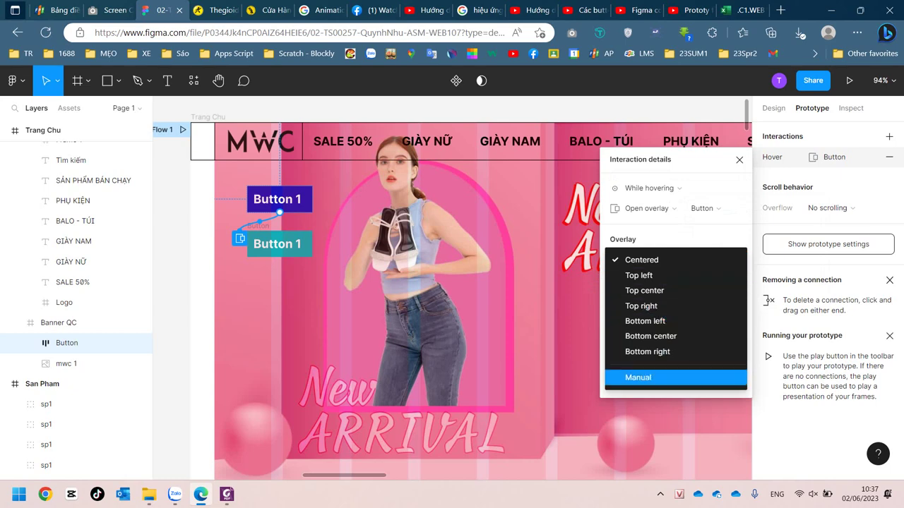
pyautogui.press('Return')
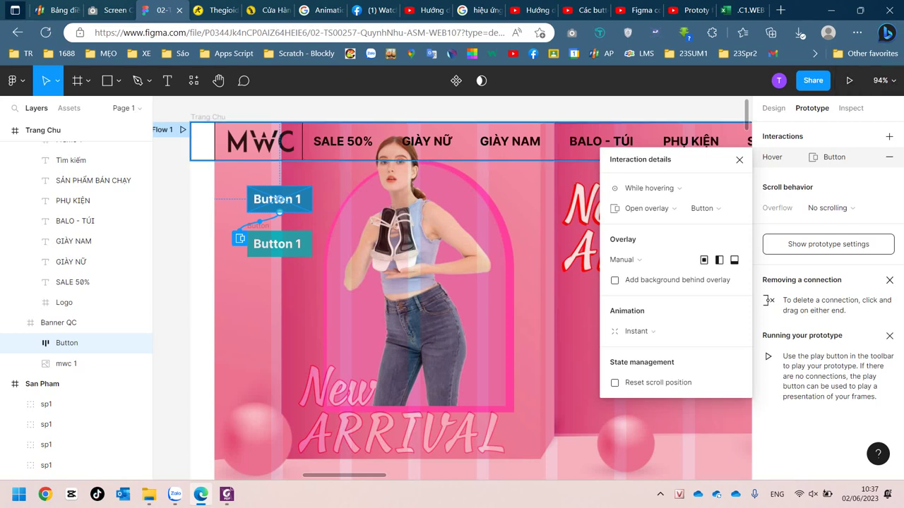
pyautogui.click(339, 107)
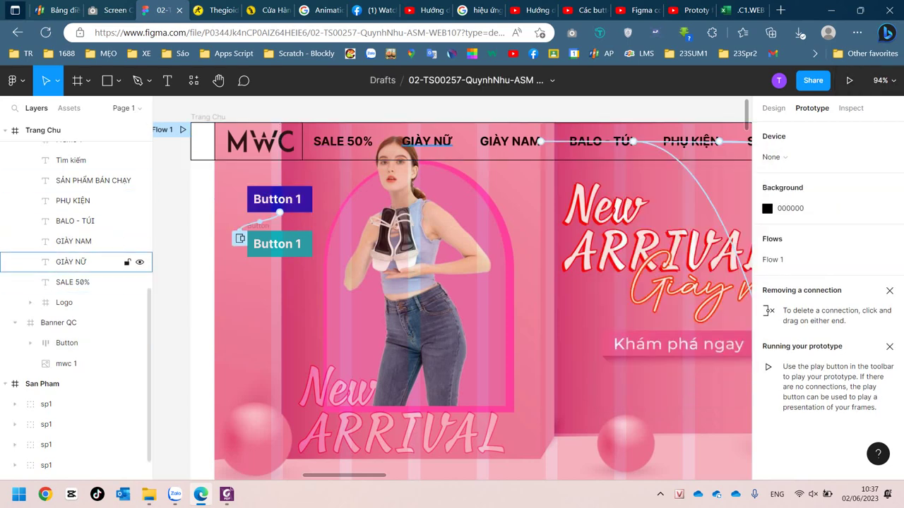
# - Preview the prototype from the Trang Chu frame to test the button's hover effect, and return to the editor
pyautogui.scroll(4, 77, 272)
pyautogui.click(56, 329)
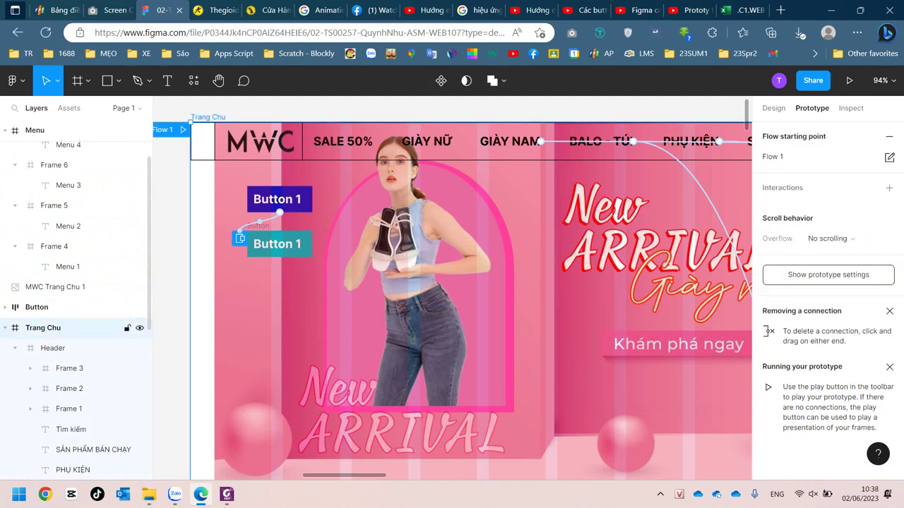
pyautogui.click(849, 80)
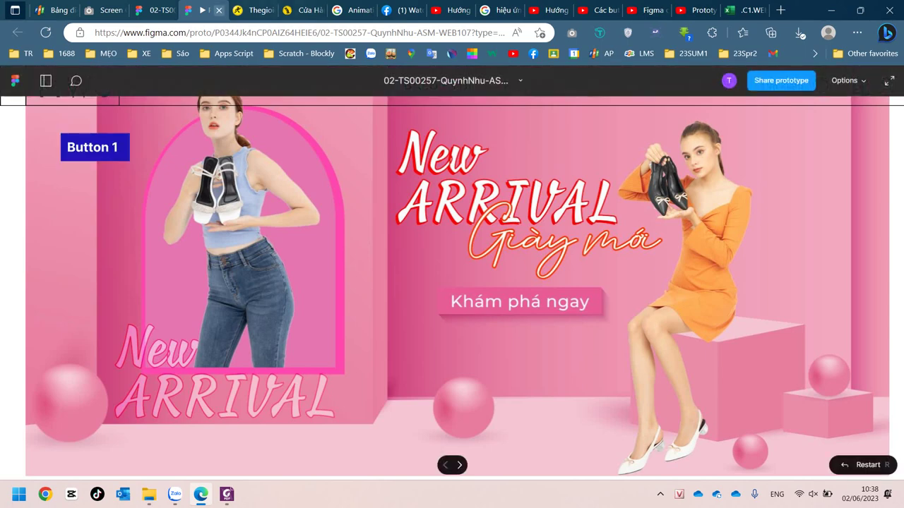
pyautogui.hotkey('ctrl', 'w')
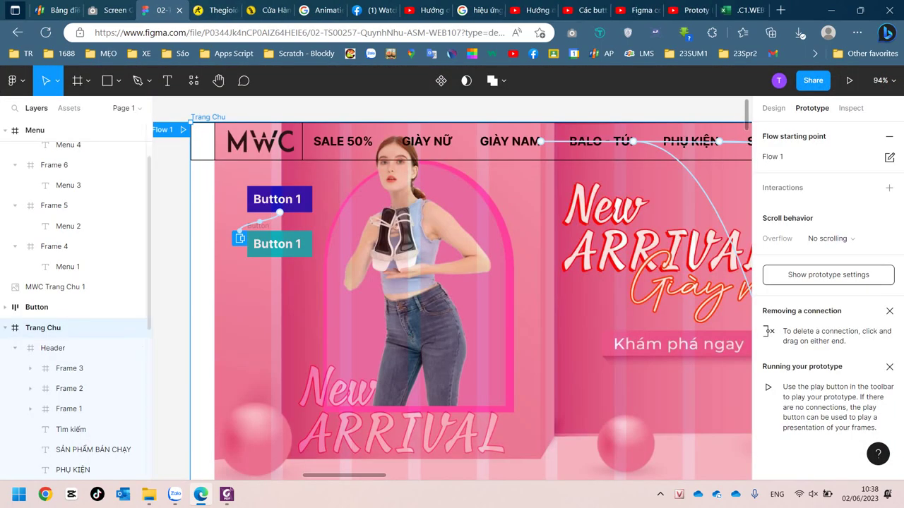
# - Connect the teal Button to the San Pham frame with an On click, Navigate to interaction using Instant animation
pyautogui.click(38, 308)
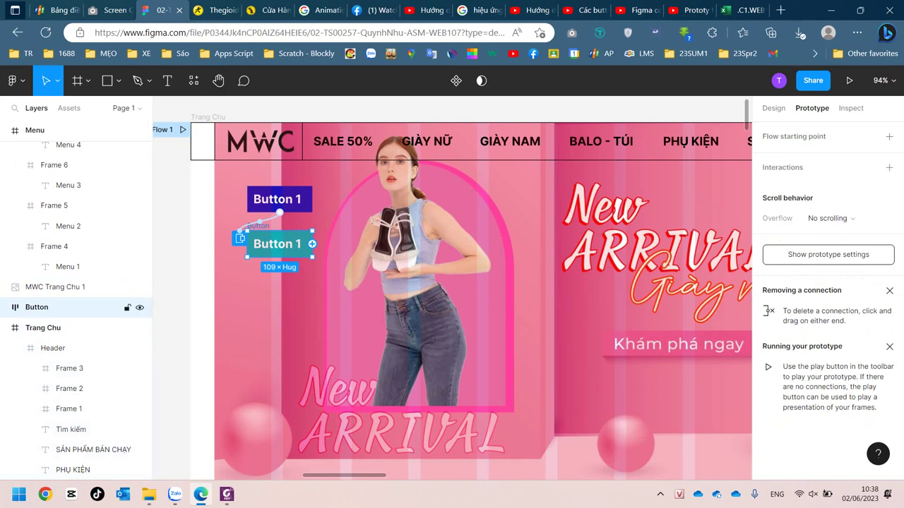
pyautogui.scroll(-6, 365, 349)
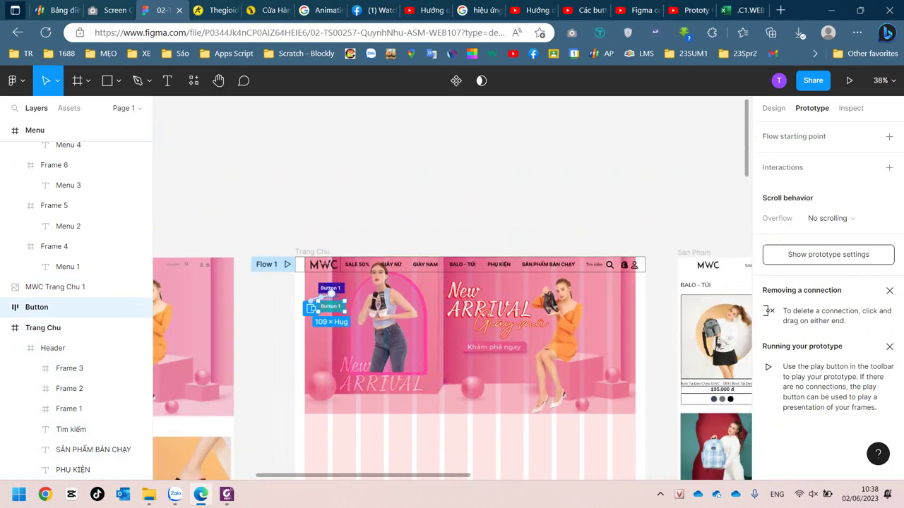
pyautogui.scroll(-1, 367, 351)
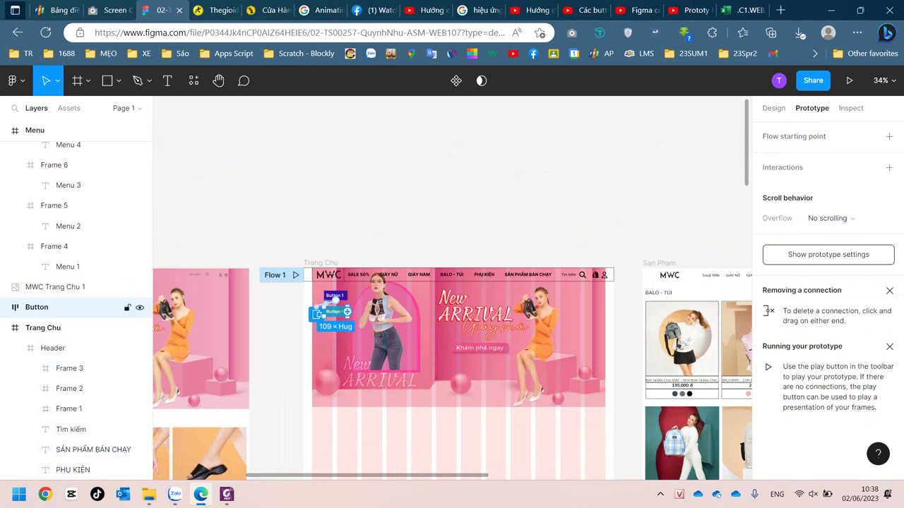
pyautogui.moveTo(347, 312); pyautogui.dragTo(649, 314)
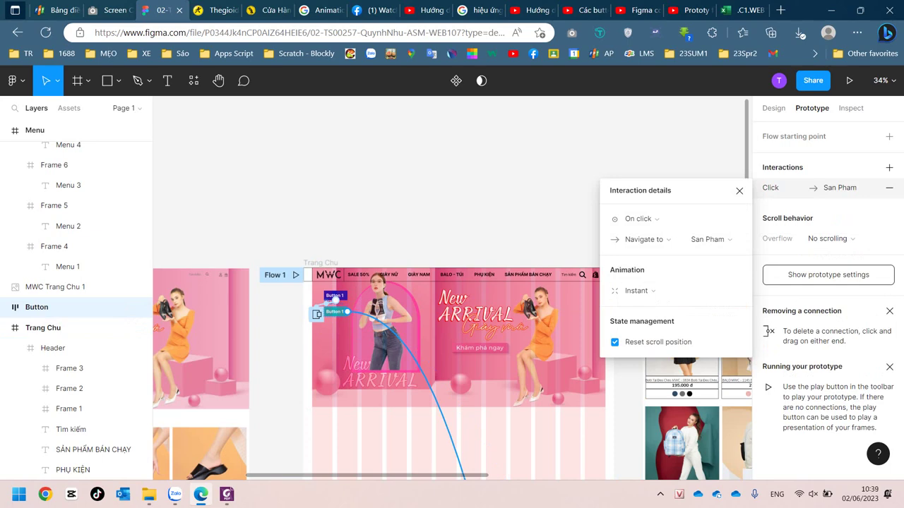
pyautogui.click(494, 205)
# - Run the prototype from the Trang Chu frame to test the teal button's link to San Pham
pyautogui.click(43, 327)
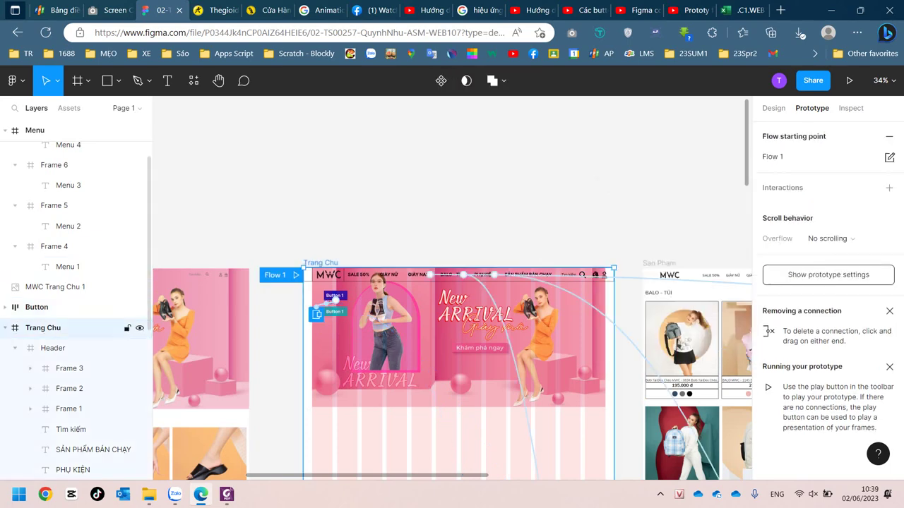
pyautogui.click(850, 79)
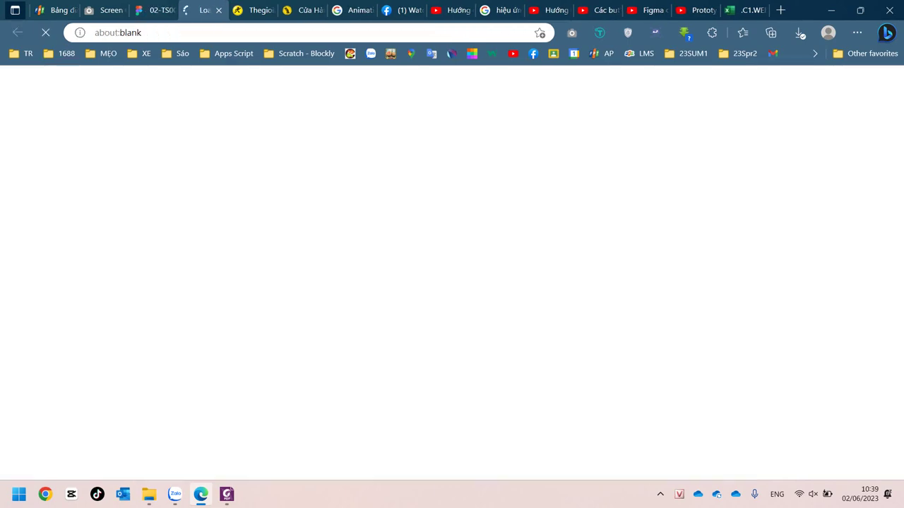